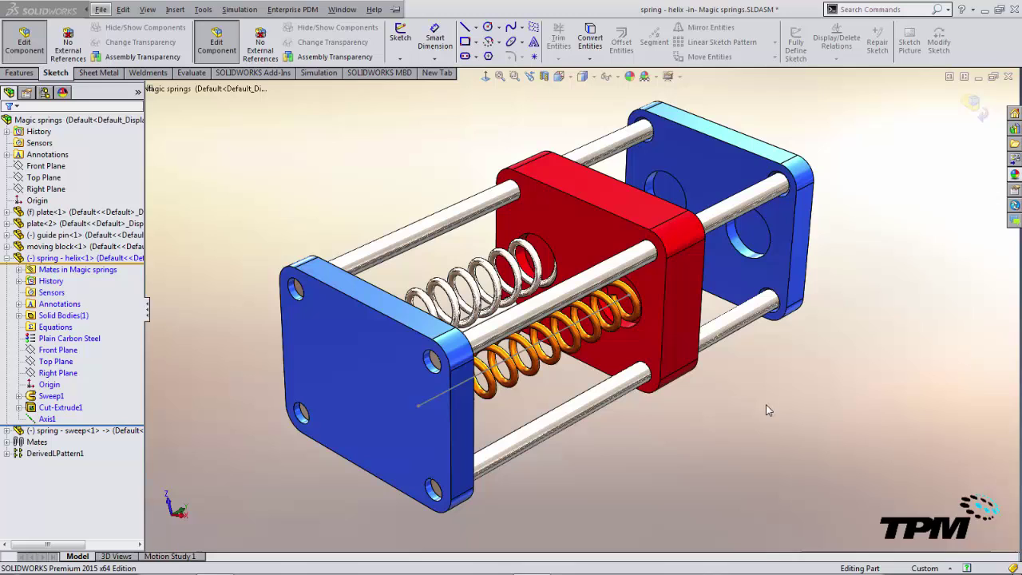
Step: Select the white helix spring and drag its sketch endpoint to make the spring longer
left_click(496, 275)
left_click_drag(521, 157, 493, 184)
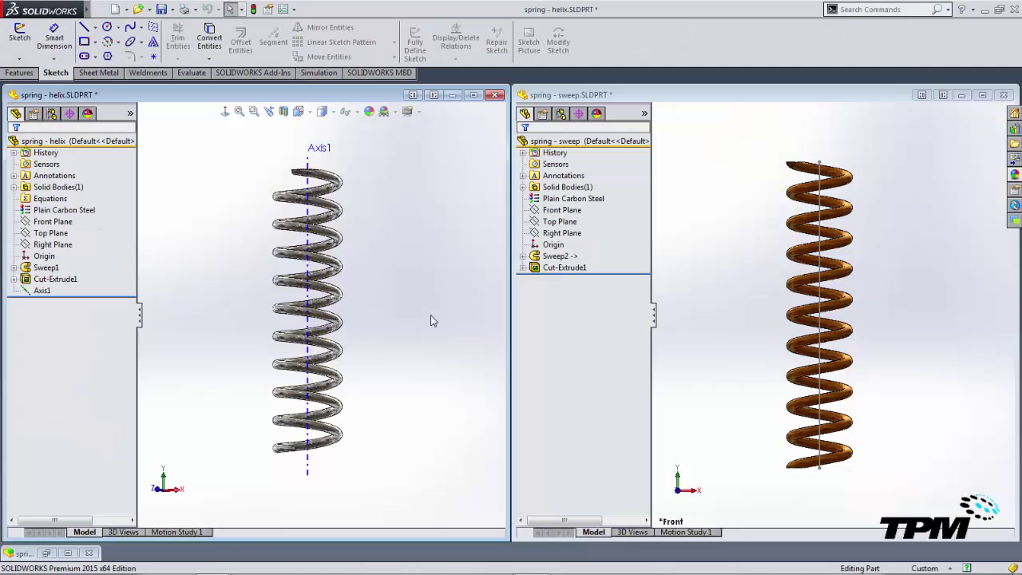
Step: Inspect the helix part's Sweep1, then the sweep part's Sweep2 profile Sketch3 and path Sketch1
left_click(30, 272)
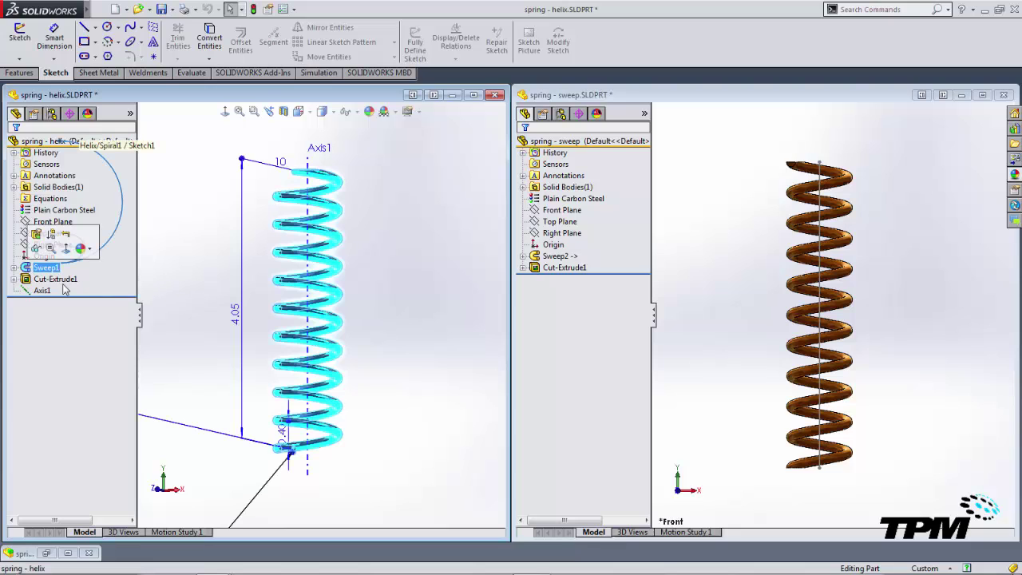
left_click(602, 327)
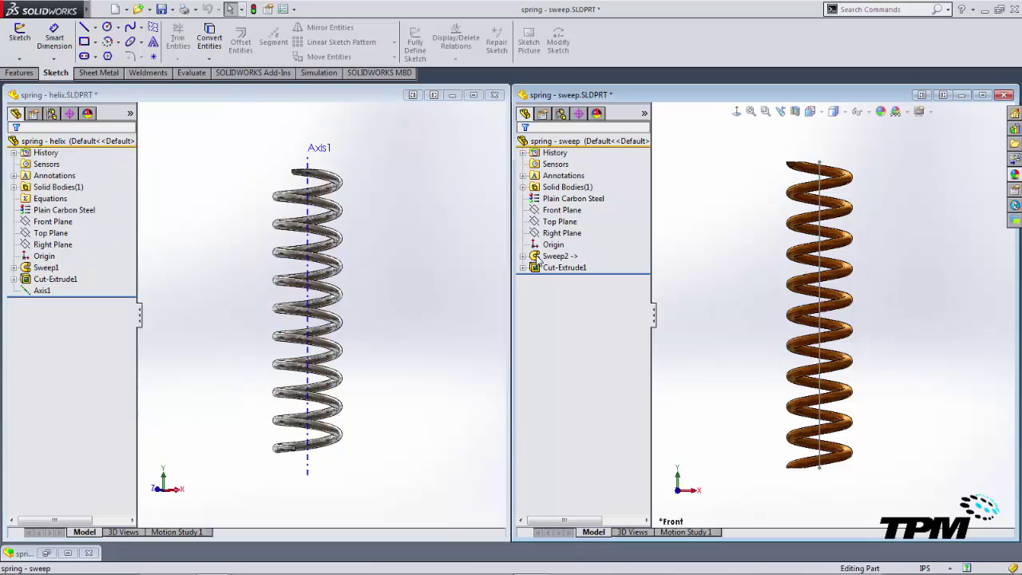
left_click(533, 262)
left_click(524, 256)
left_click(547, 270)
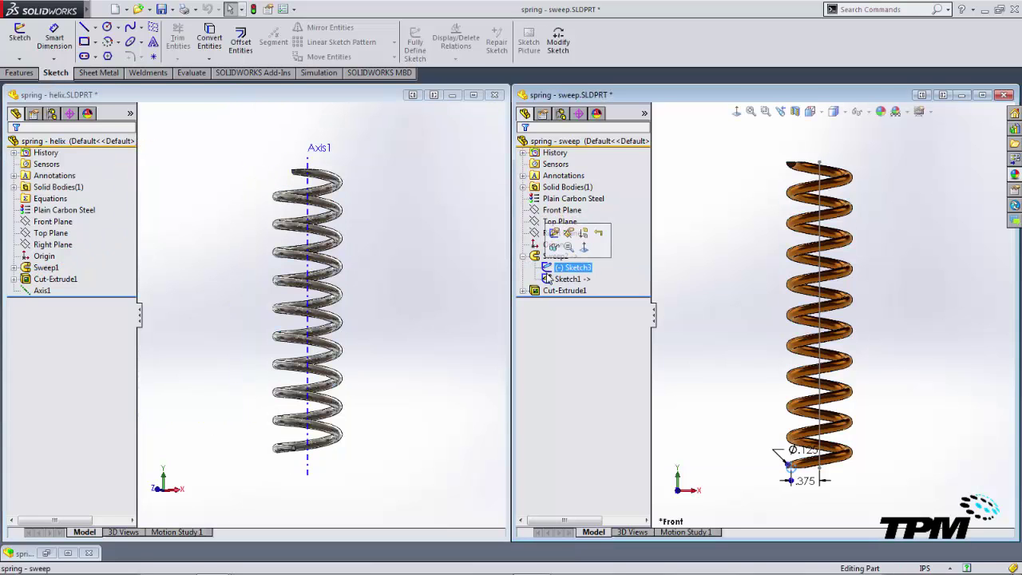
left_click(548, 282)
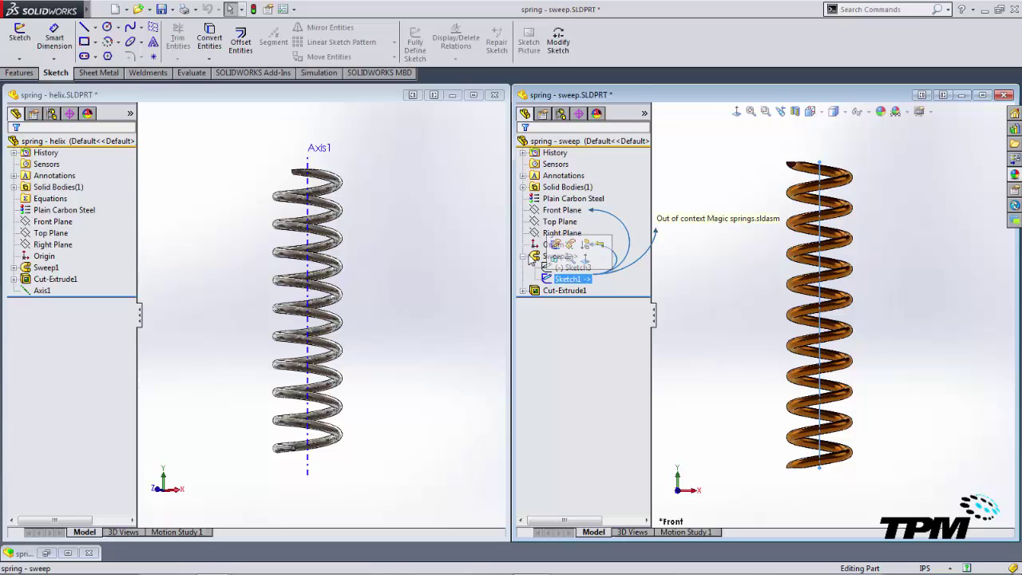
Step: Review the Sweep2 feature settings and close them without changes
left_click(536, 257)
left_click(544, 222)
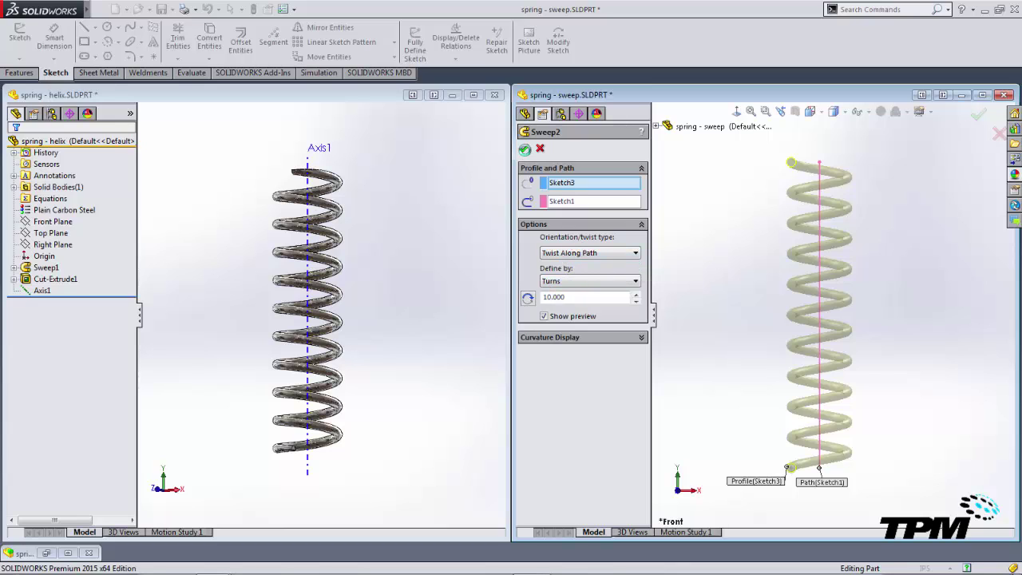
right_click(665, 279)
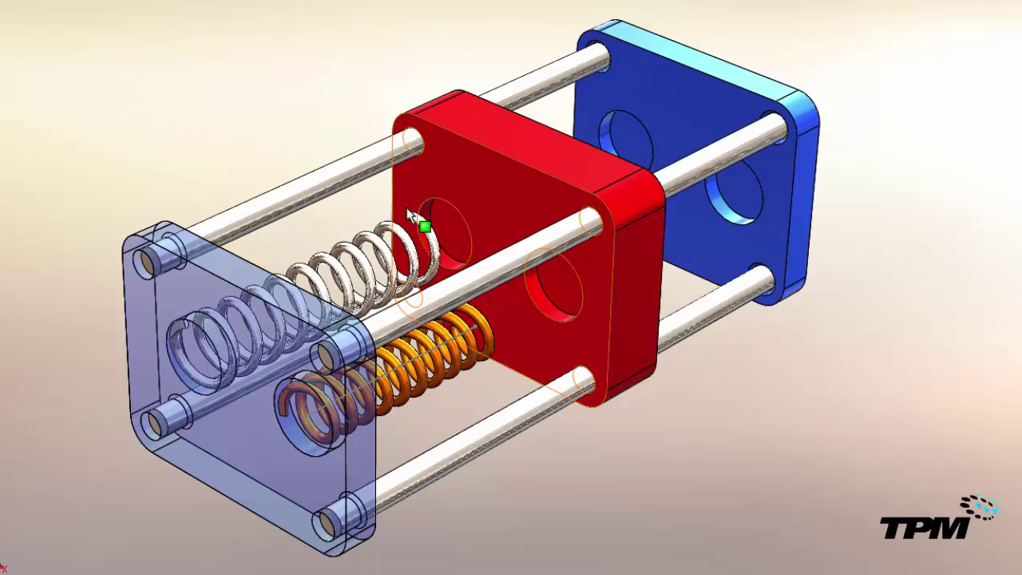
Step: Pick the hole face via Select Other and drag the red block left, compressing the white spring
left_click(412, 217)
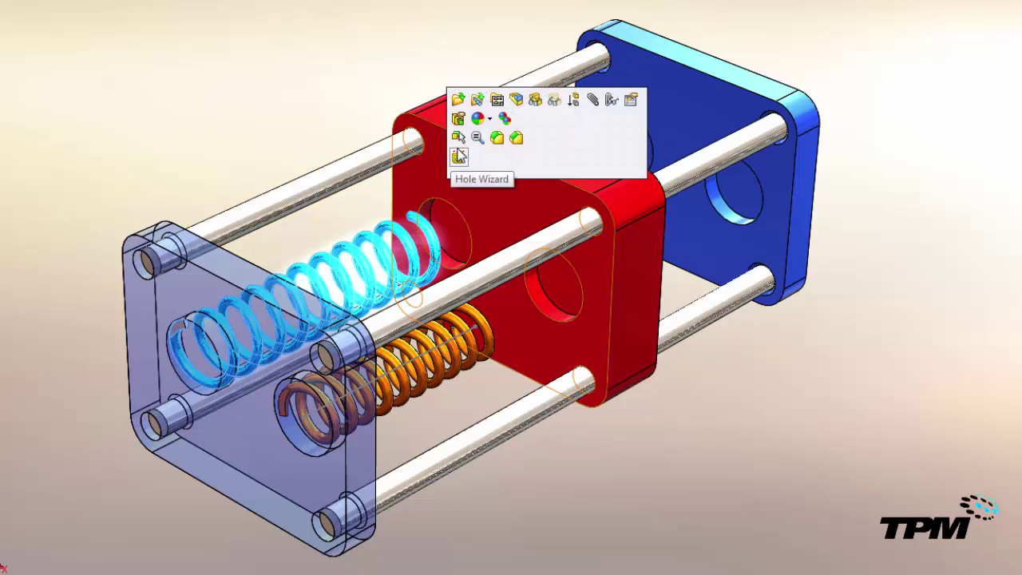
left_click(459, 138)
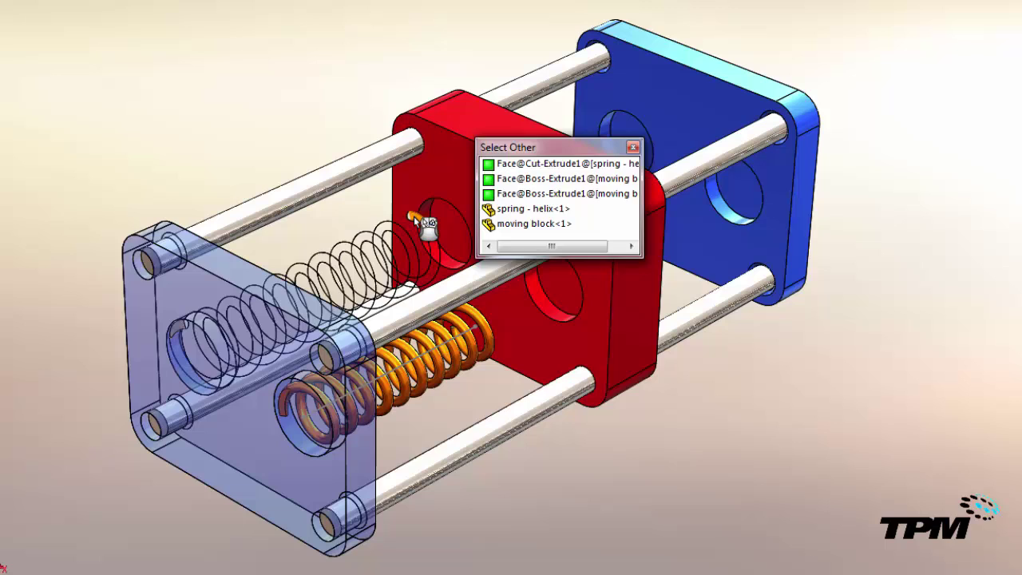
left_click(414, 216)
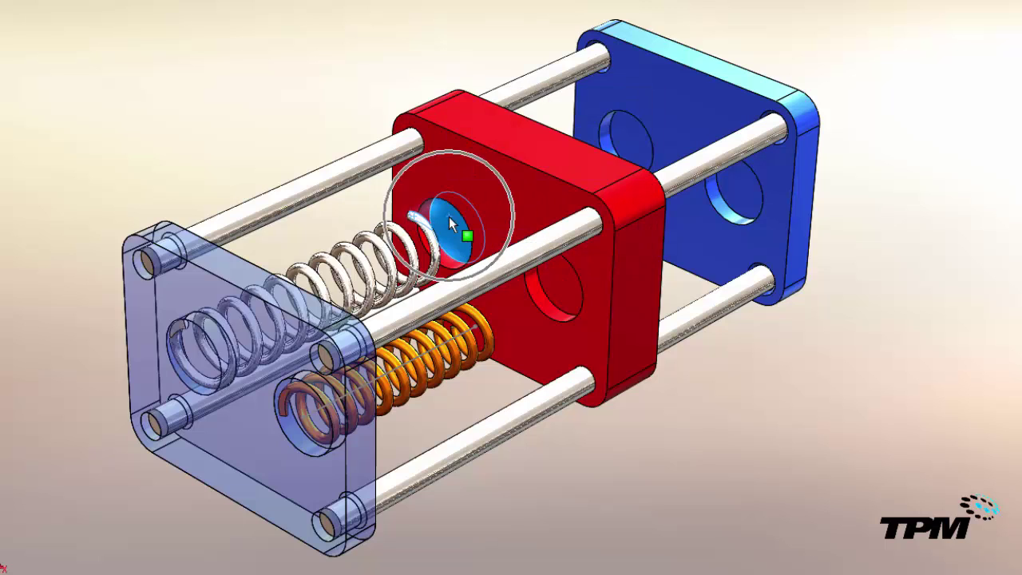
left_click_drag(449, 216, 312, 123)
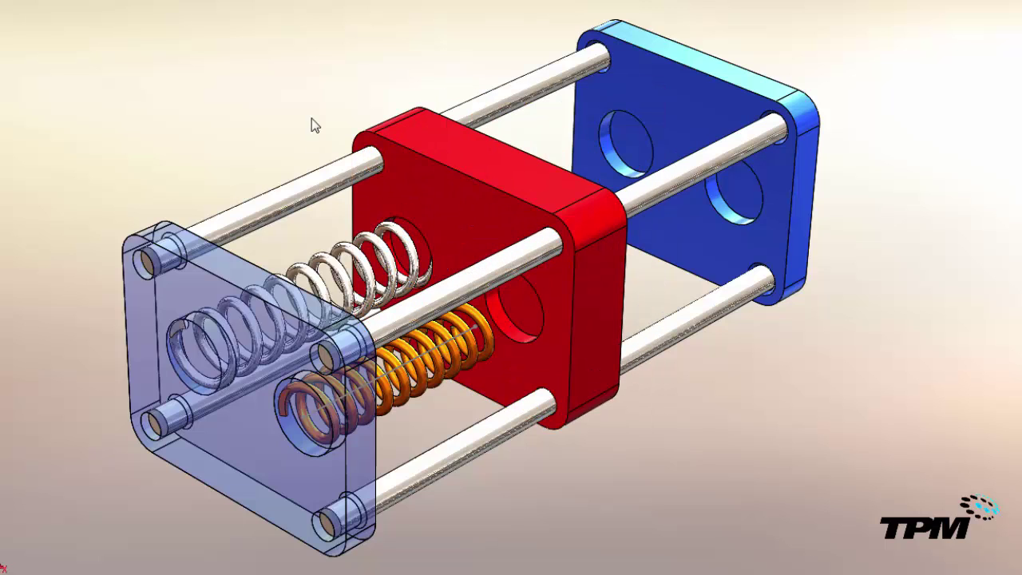
left_click(443, 158)
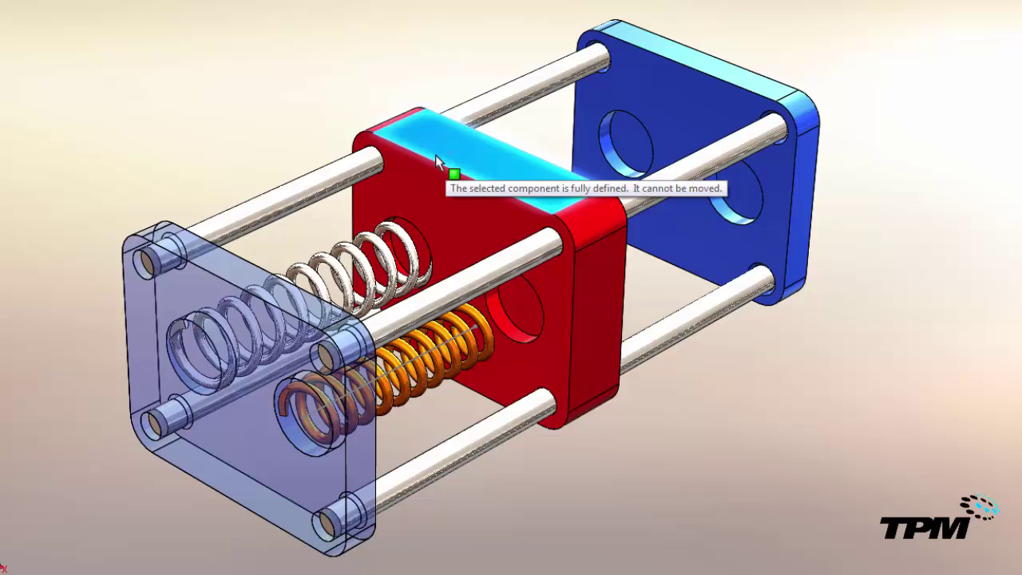
left_click(313, 96)
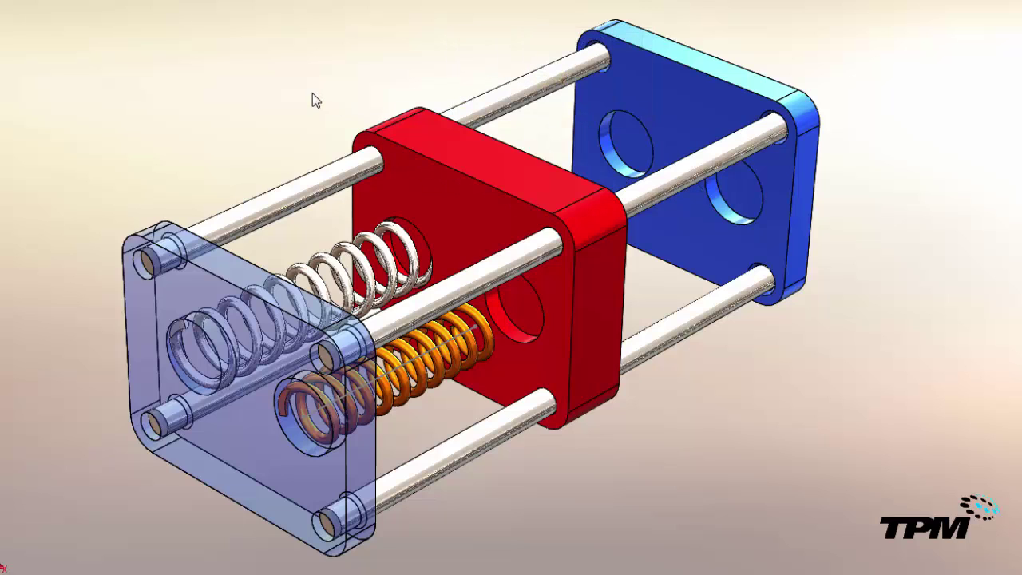
Step: Make the orange spring's path line end coincident with the moving block's hole edge, then exit the sketch
left_click(461, 341)
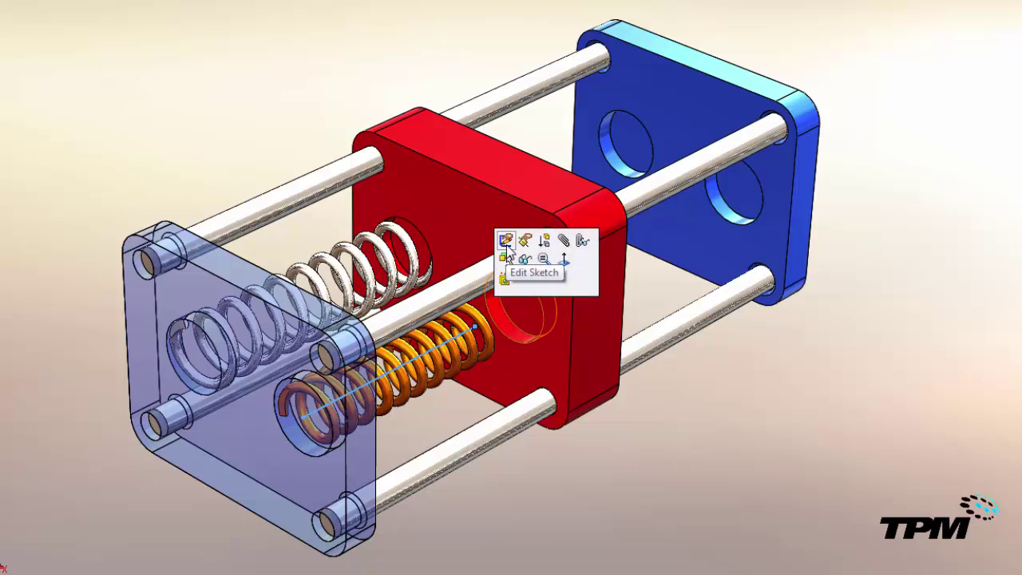
left_click(515, 299)
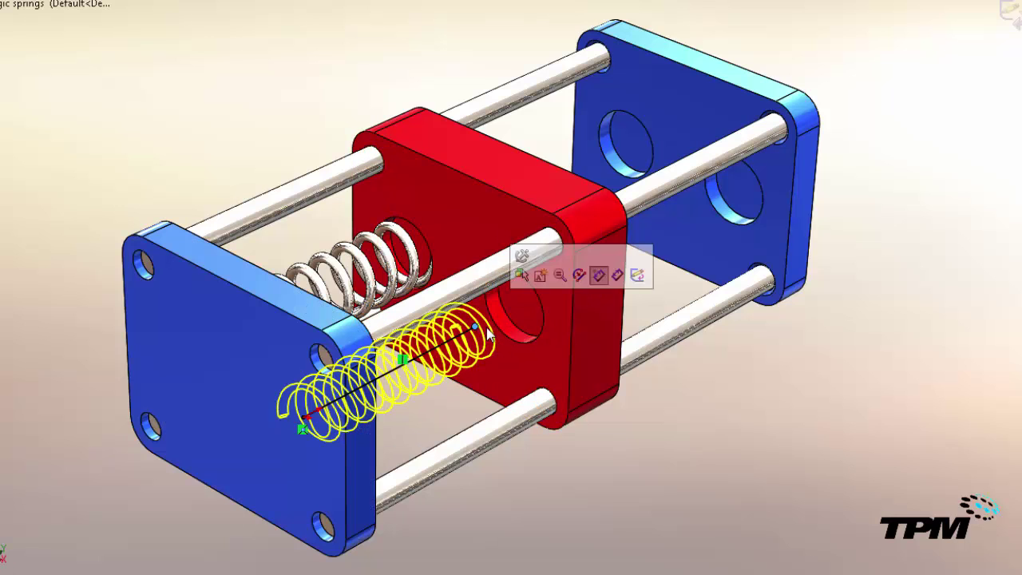
left_click(523, 315)
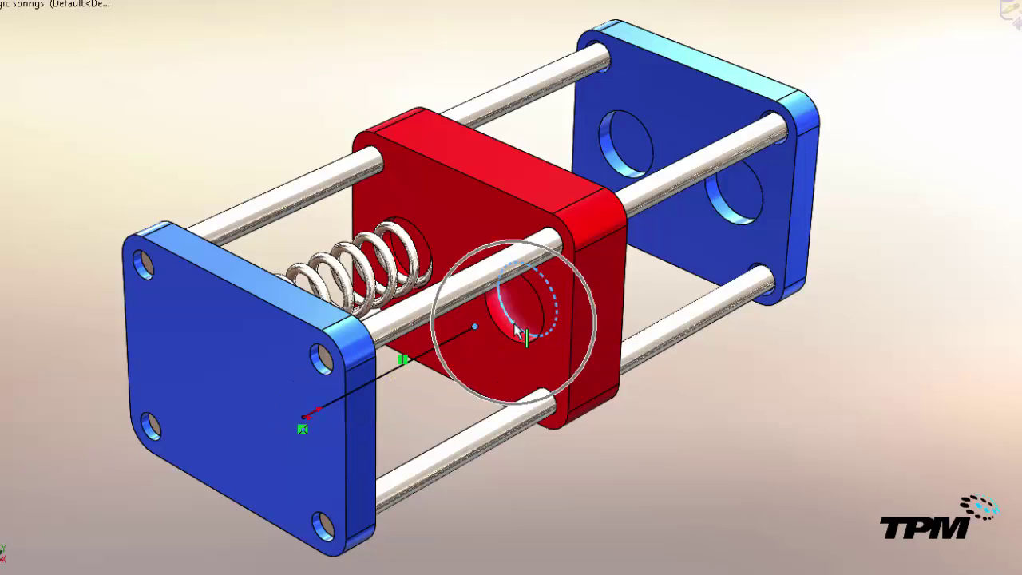
left_click(560, 253)
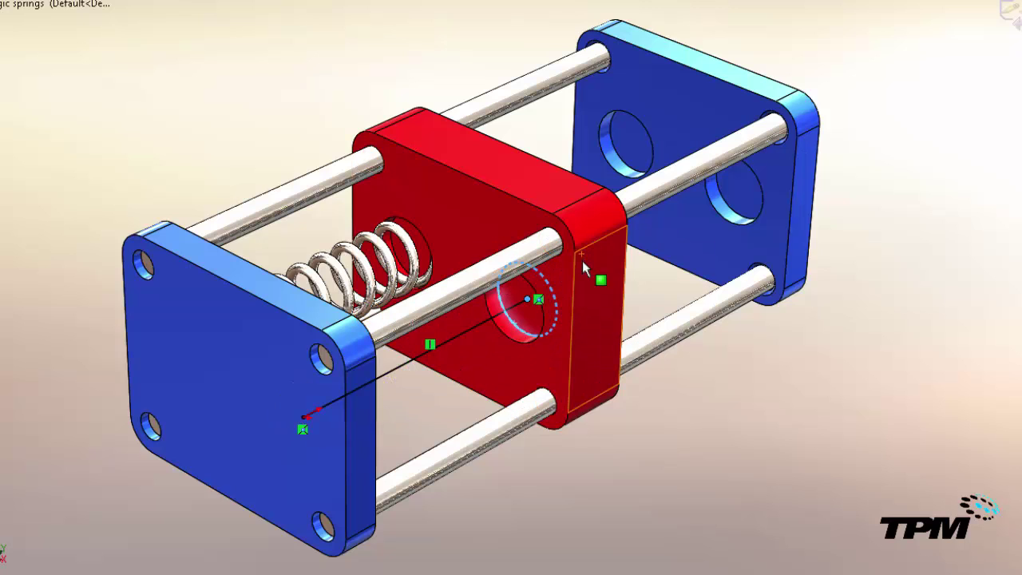
left_click(1010, 15)
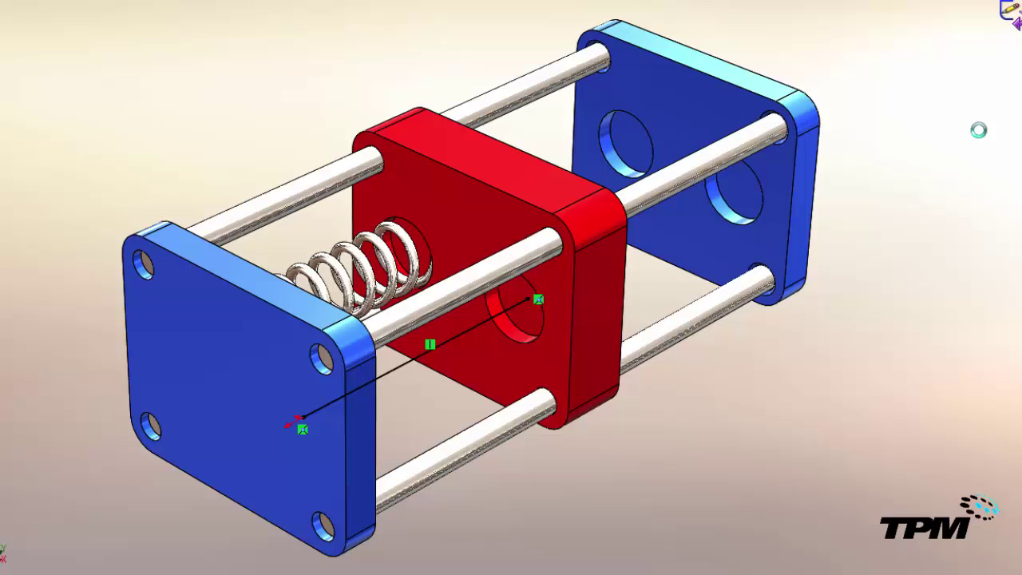
left_click(1015, 18)
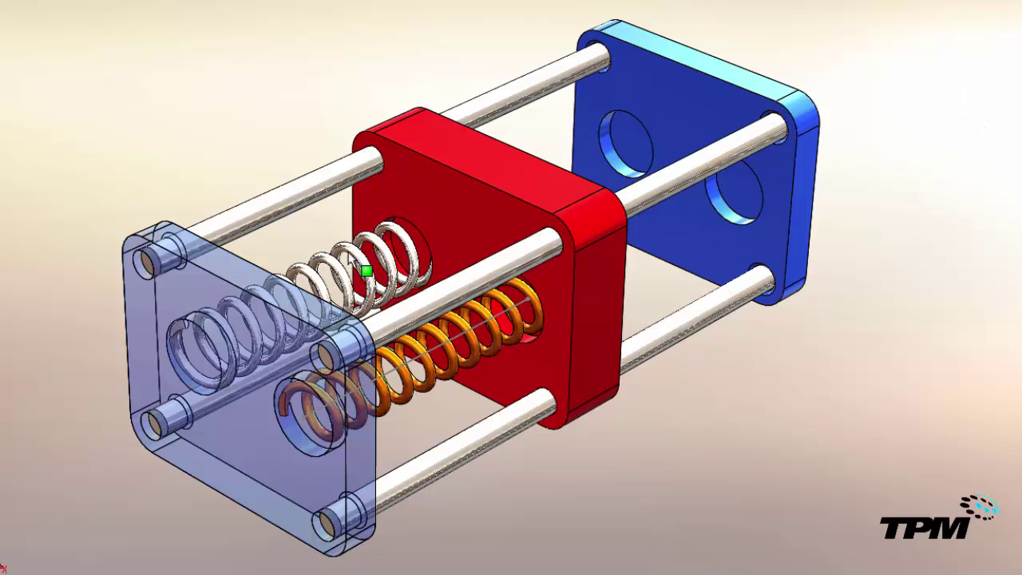
Step: Edit the helix spring in context so its length references the moving block, then return to the assembly
left_click(348, 252)
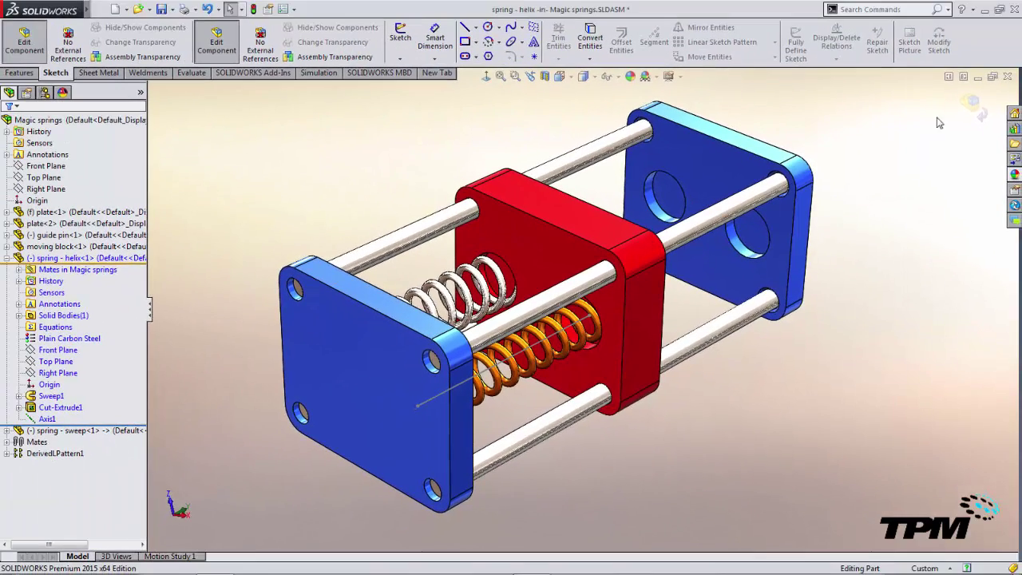
left_click(971, 103)
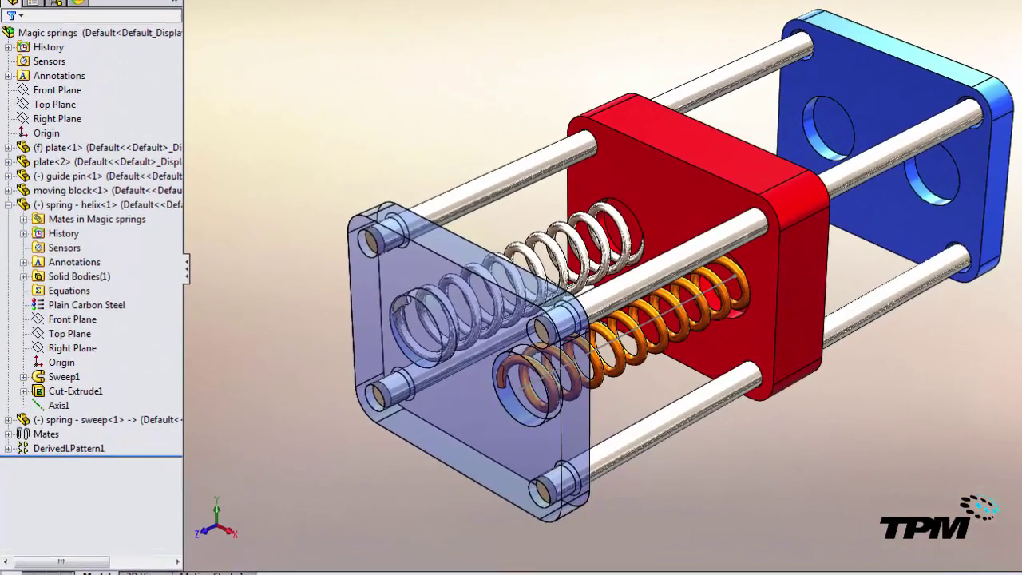
Step: Suppress the Coincident5 mate that holds the moving block
left_click(8, 436)
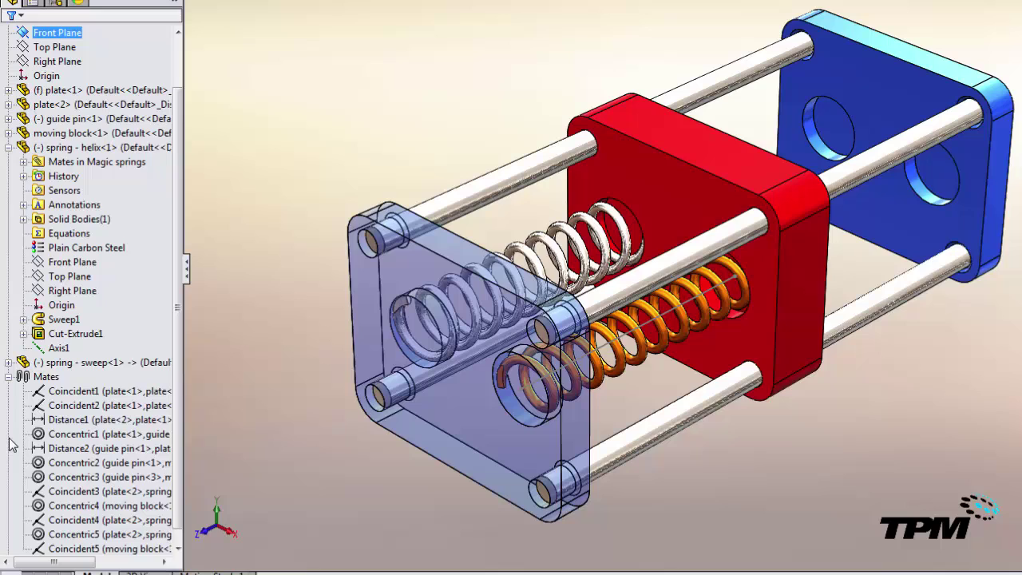
left_click(92, 551)
left_click(118, 505)
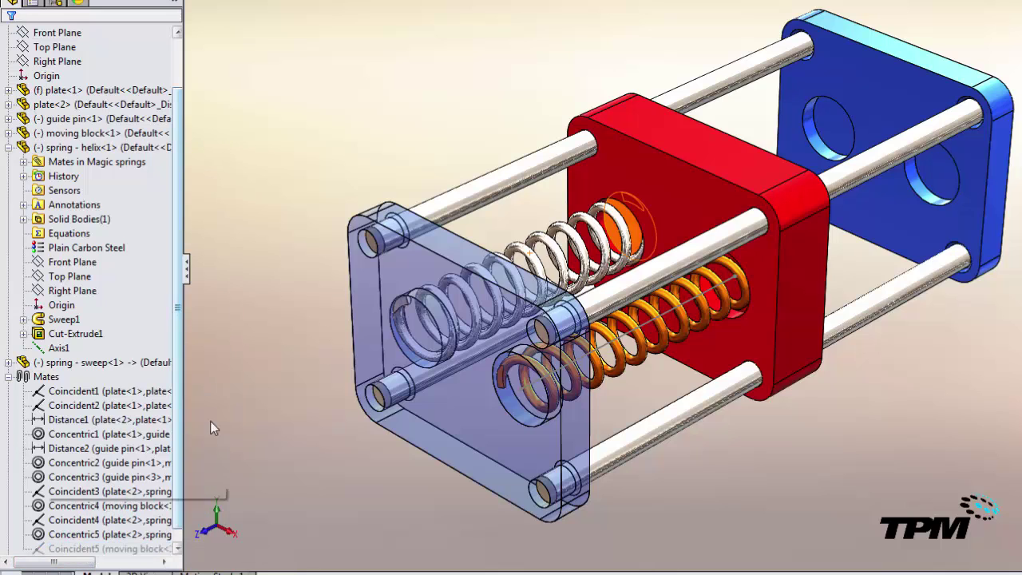
Step: Add a 4.000in distance mate between plate<2> and the moving block's hole face
left_click(413, 328)
right_click(413, 328)
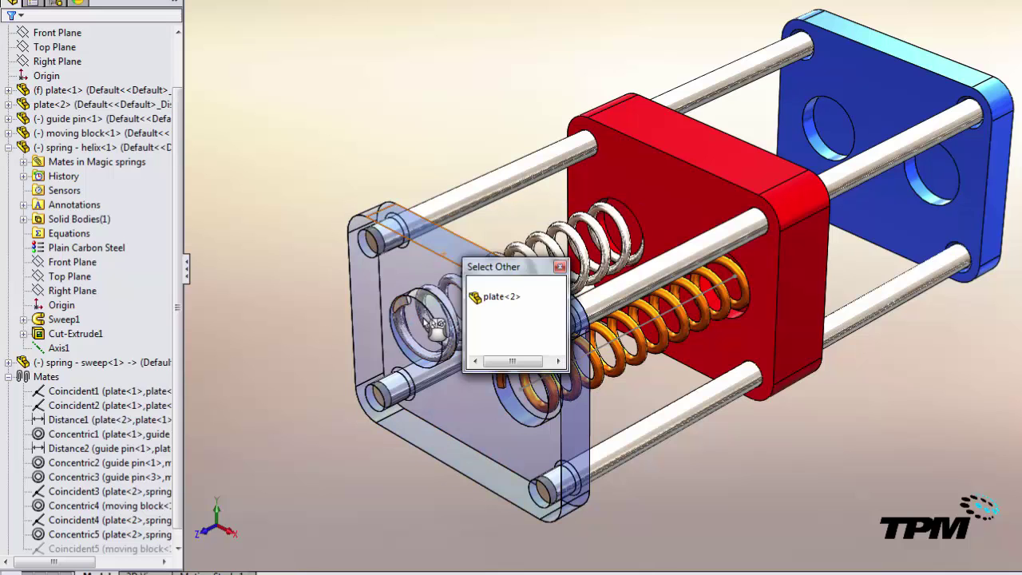
left_click(427, 340)
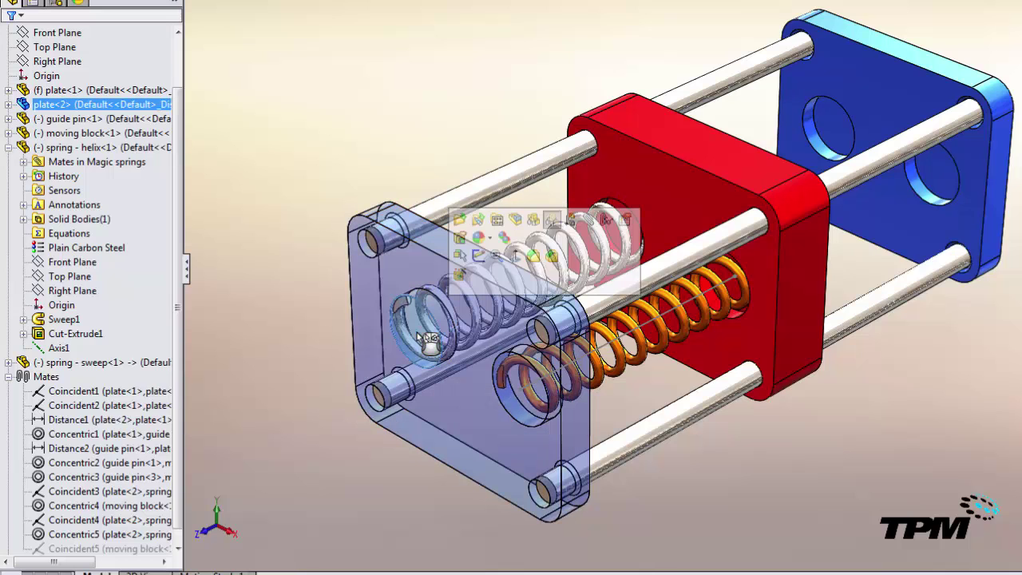
left_click(631, 224, "ctrl")
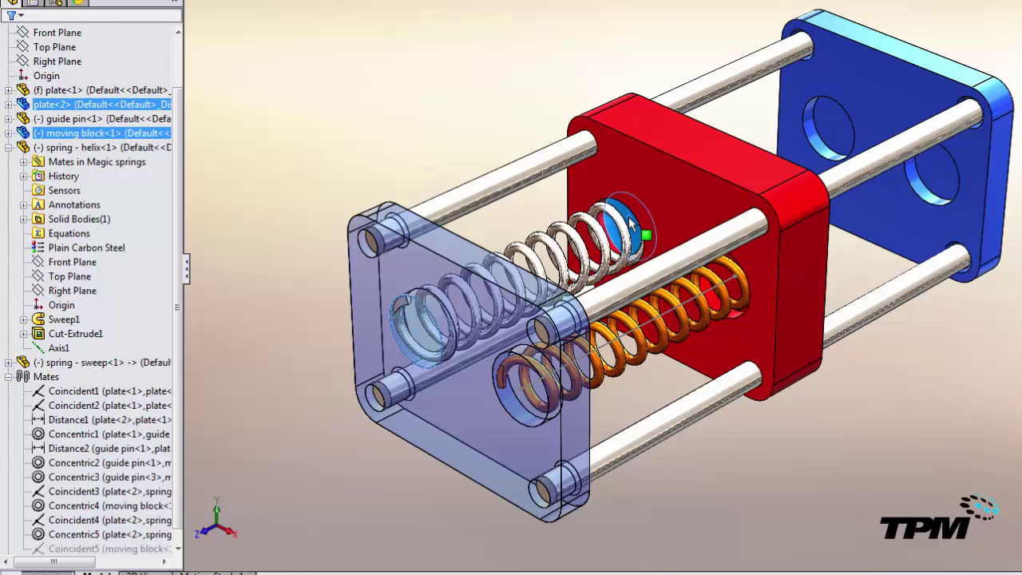
left_click(751, 204)
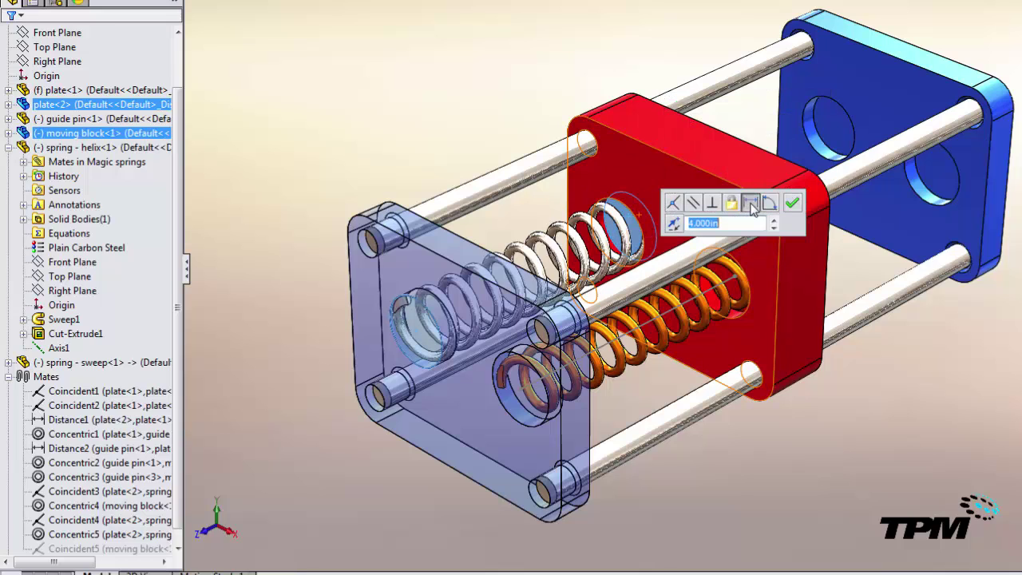
left_click(793, 202)
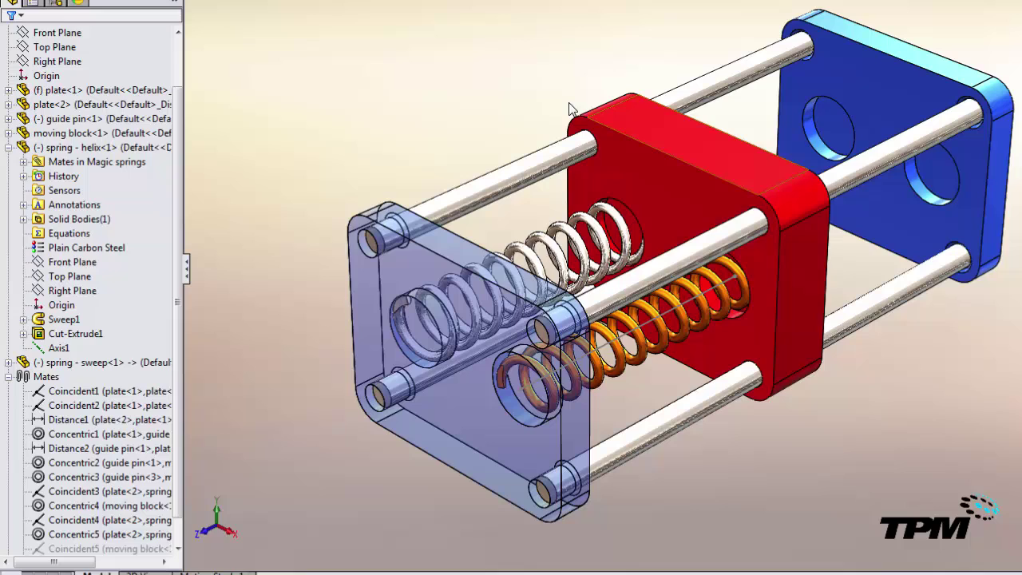
Step: Set the helix's 4.000 length dimension equal to the Distance3 mate dimension
double_click(554, 249)
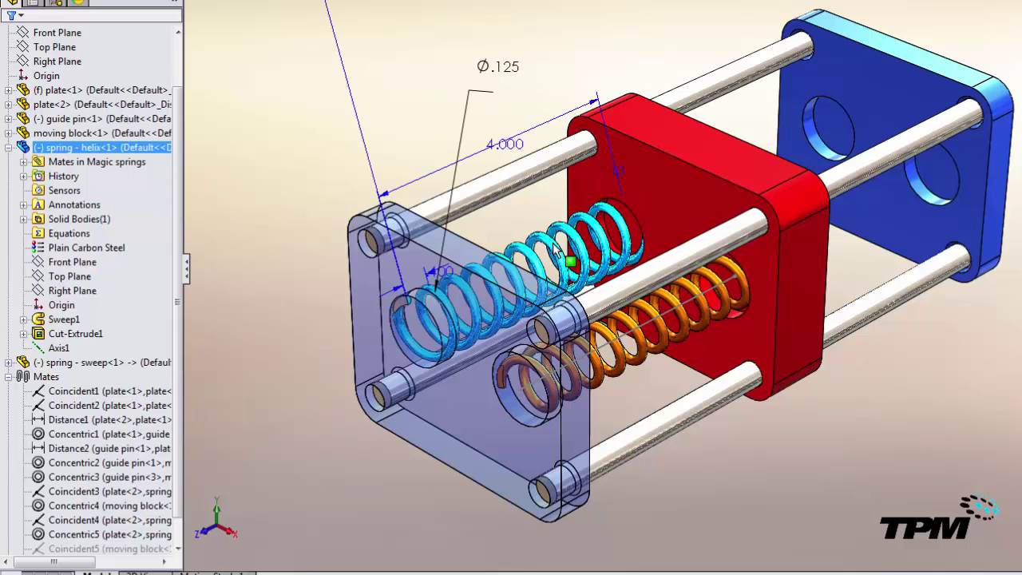
double_click(504, 147)
type("=")
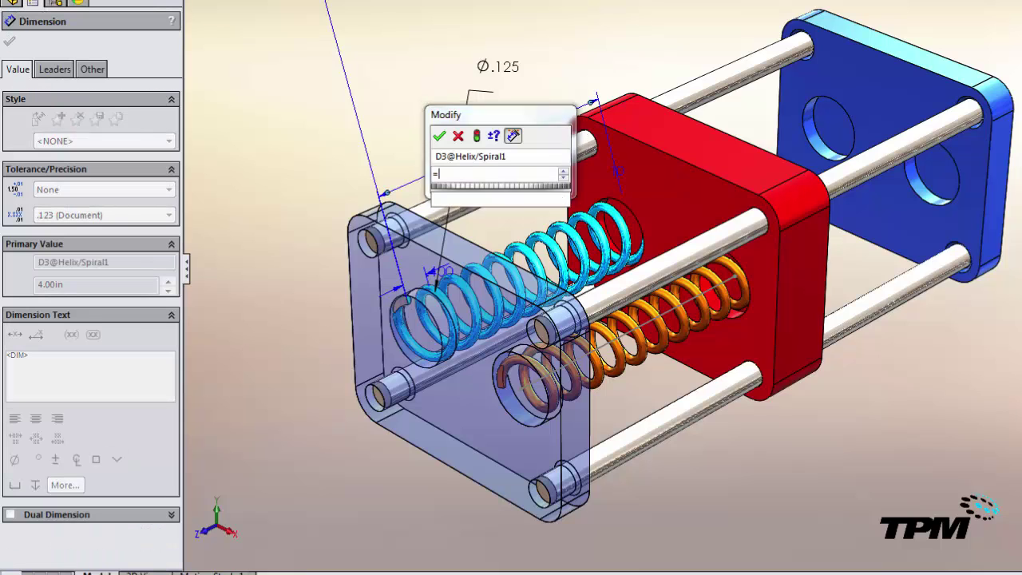
left_click(457, 214)
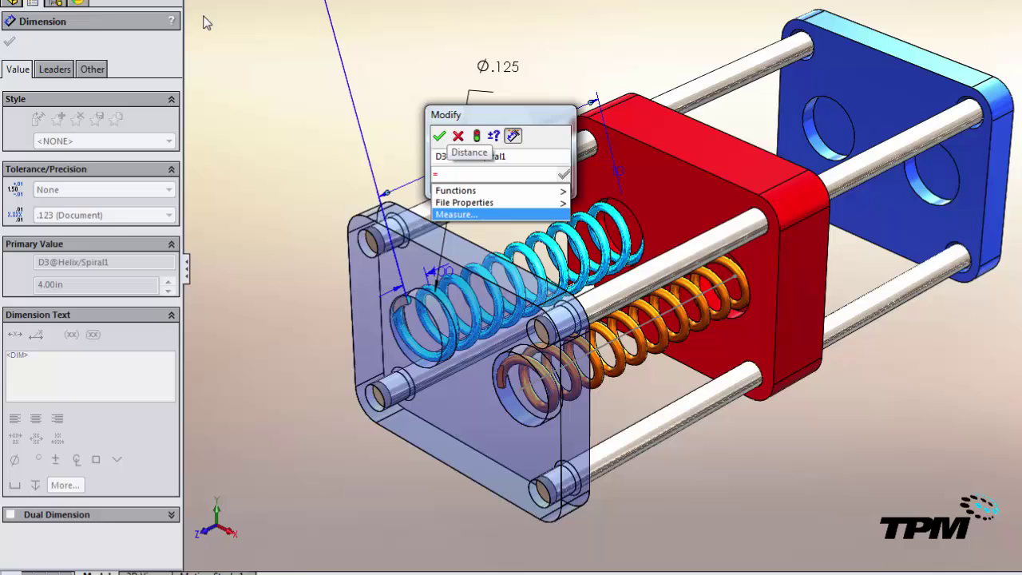
left_click(205, 195)
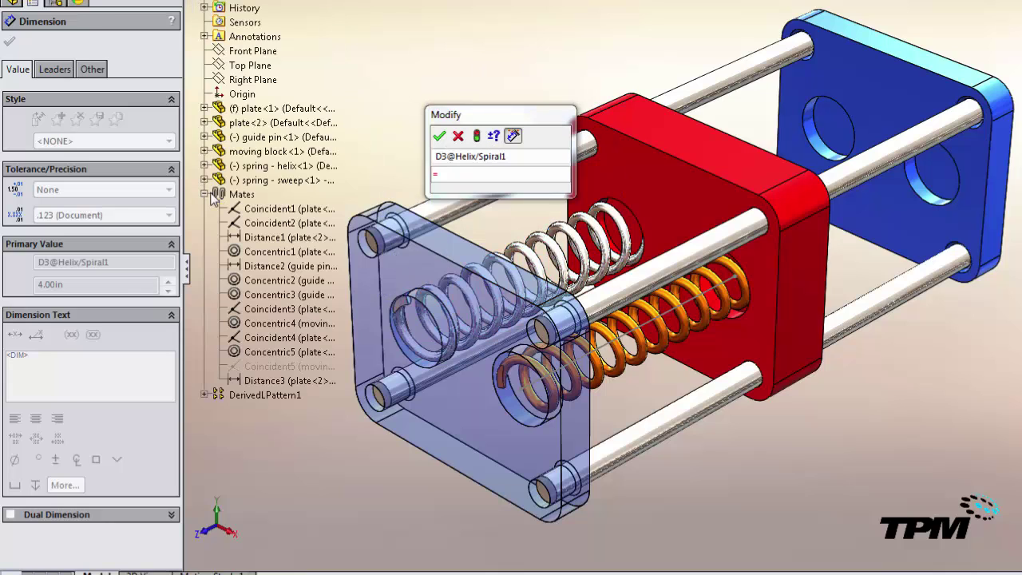
left_click(238, 381)
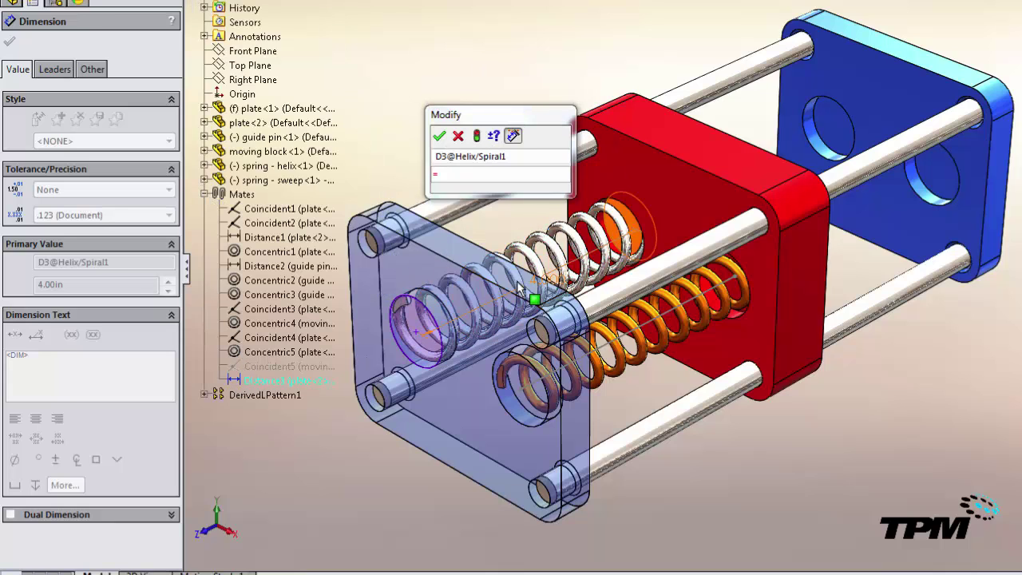
left_click(554, 296)
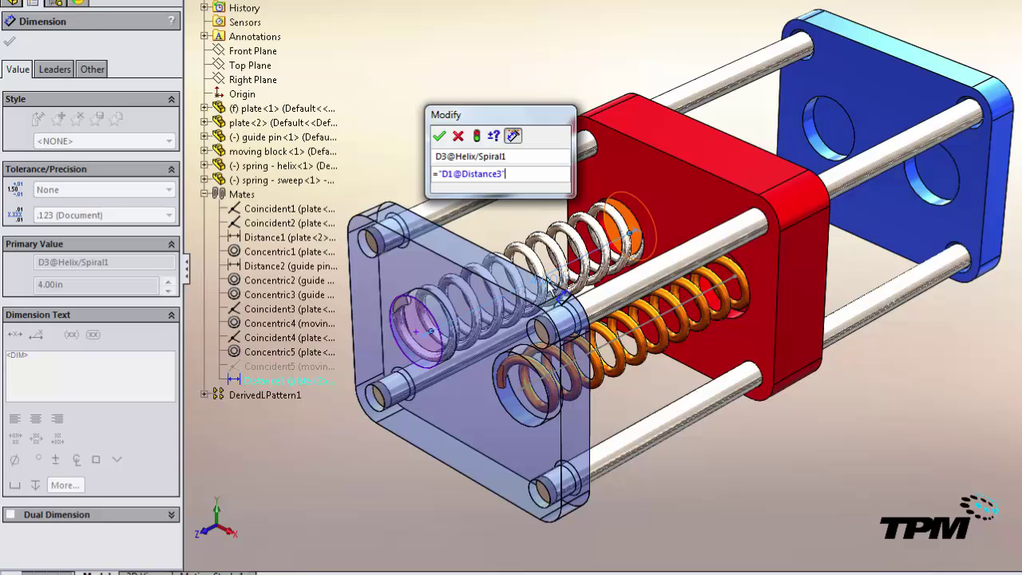
left_click(439, 136)
key("Escape")
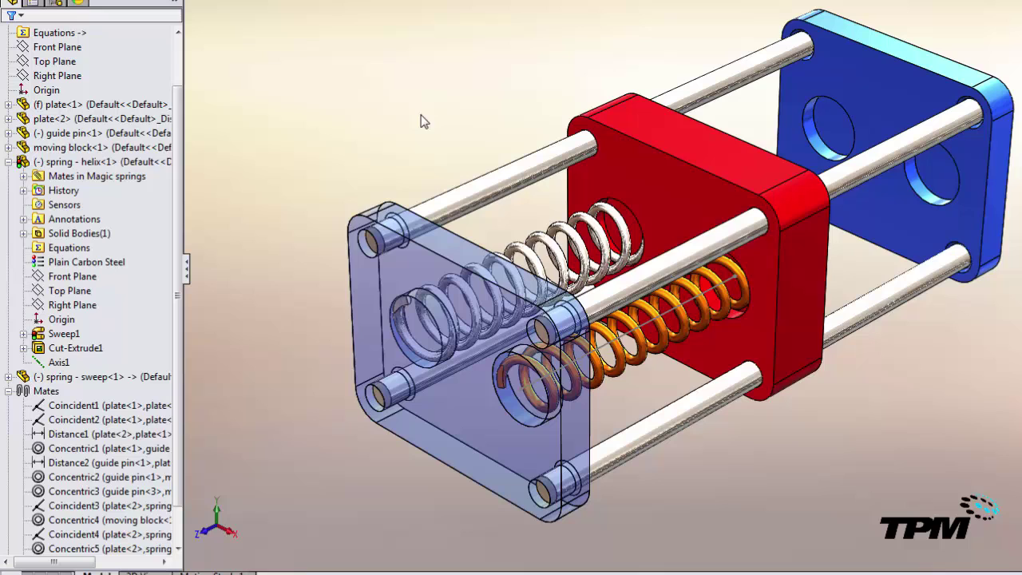
Step: Select Distance3 and rebuild so the spring follows the moving block
scroll(132, 543, "down", 1)
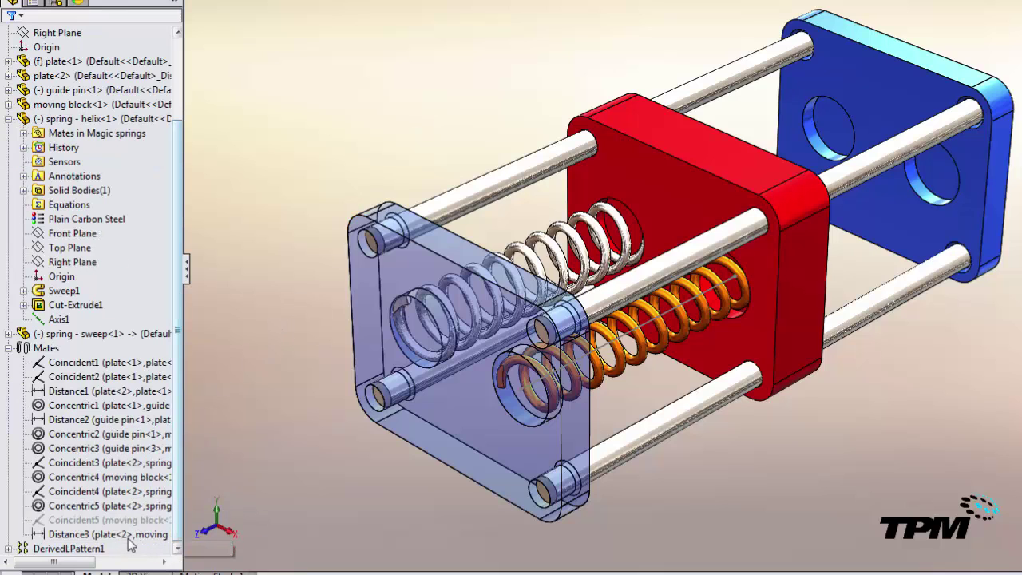
left_click(126, 535)
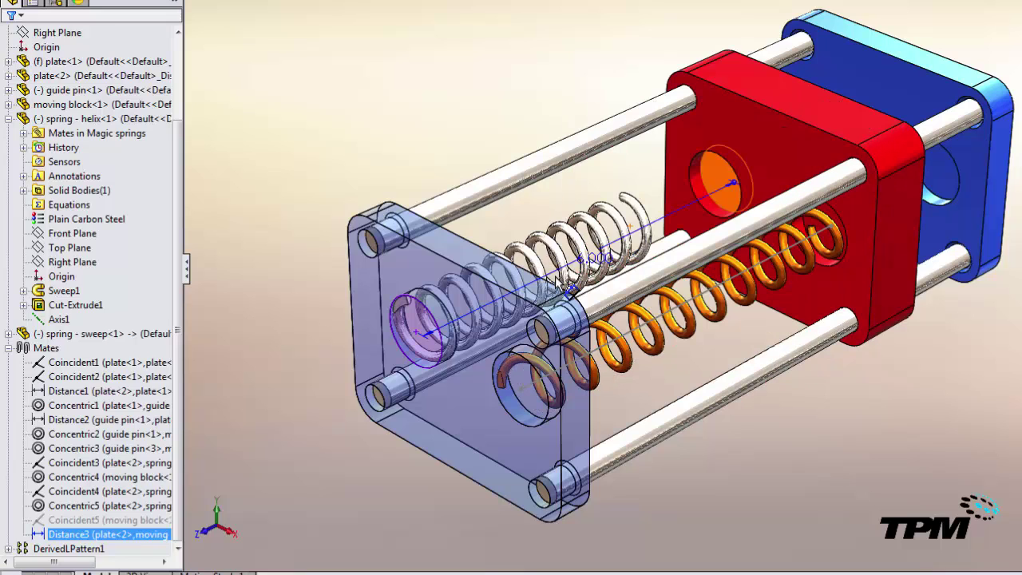
key("Escape")
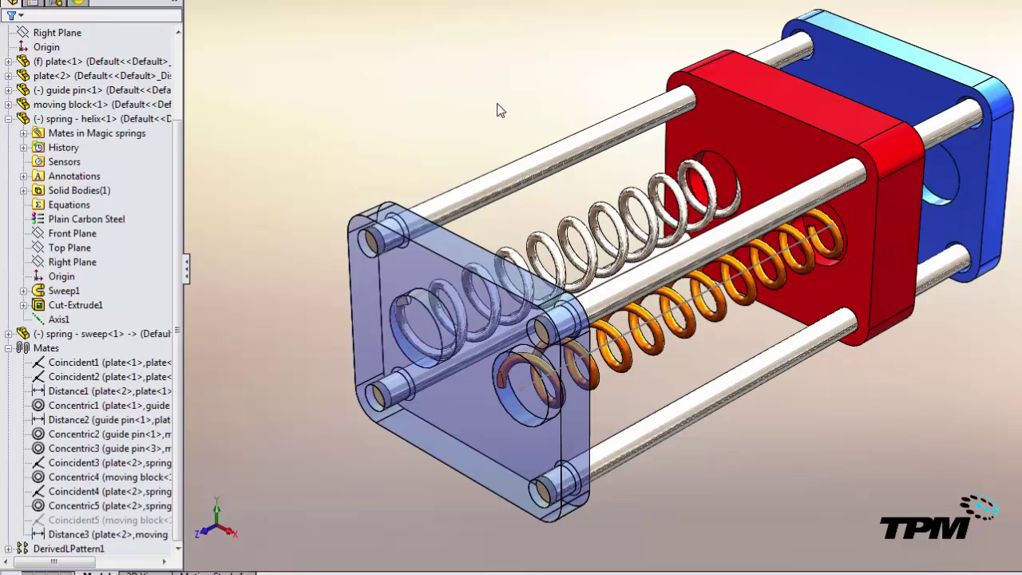
Step: Change Distance3 to 4, then 3, then 6in, watching the linked spring update, and accept
left_click(120, 534)
double_click(598, 260)
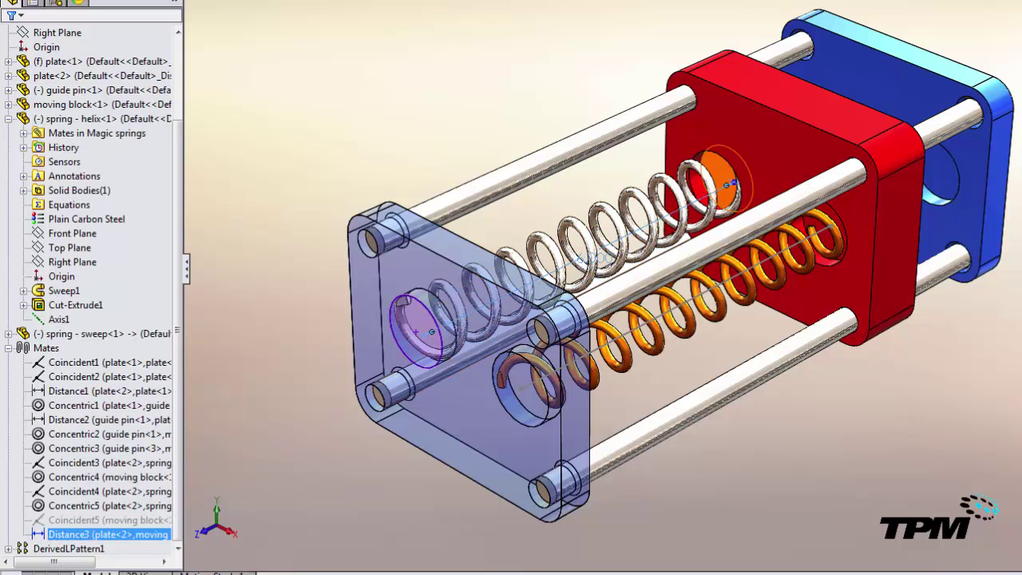
type("4")
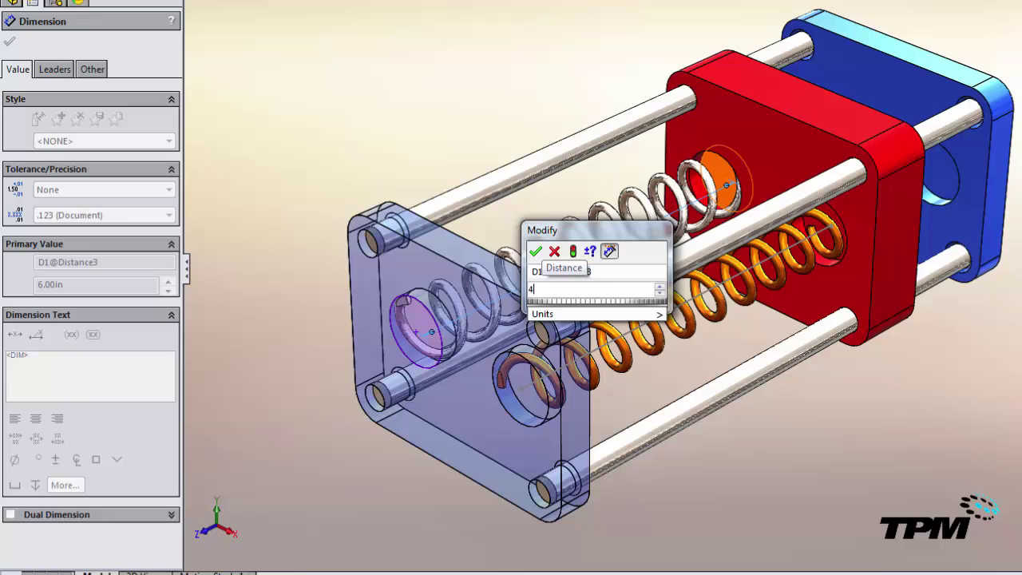
left_click(575, 252)
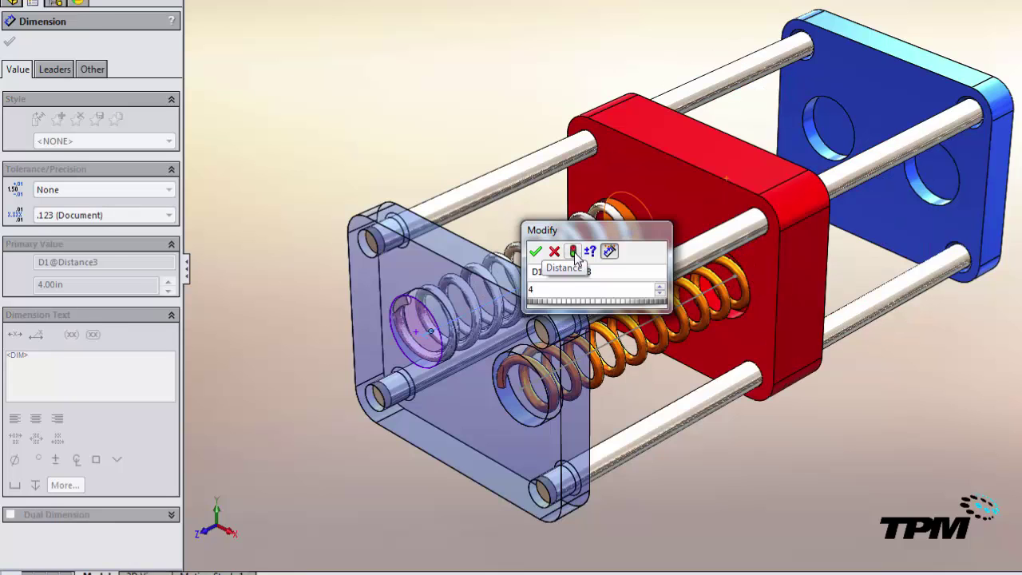
type("3")
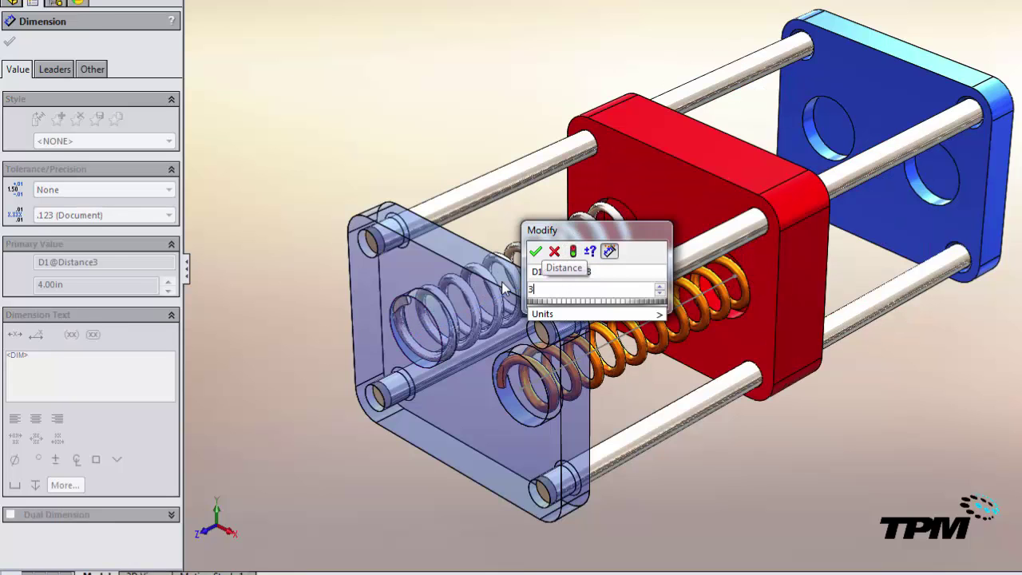
left_click(574, 252)
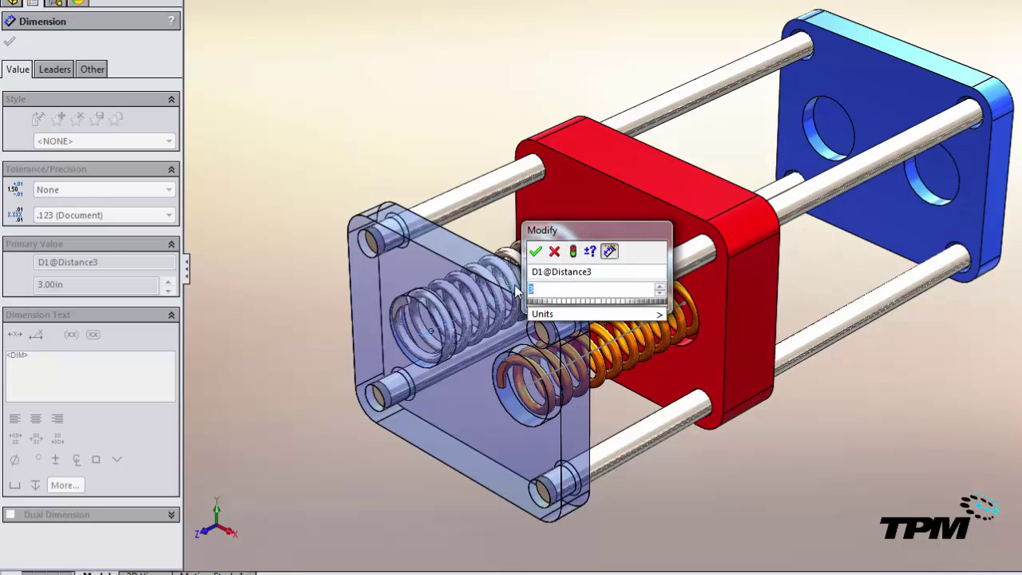
type("6")
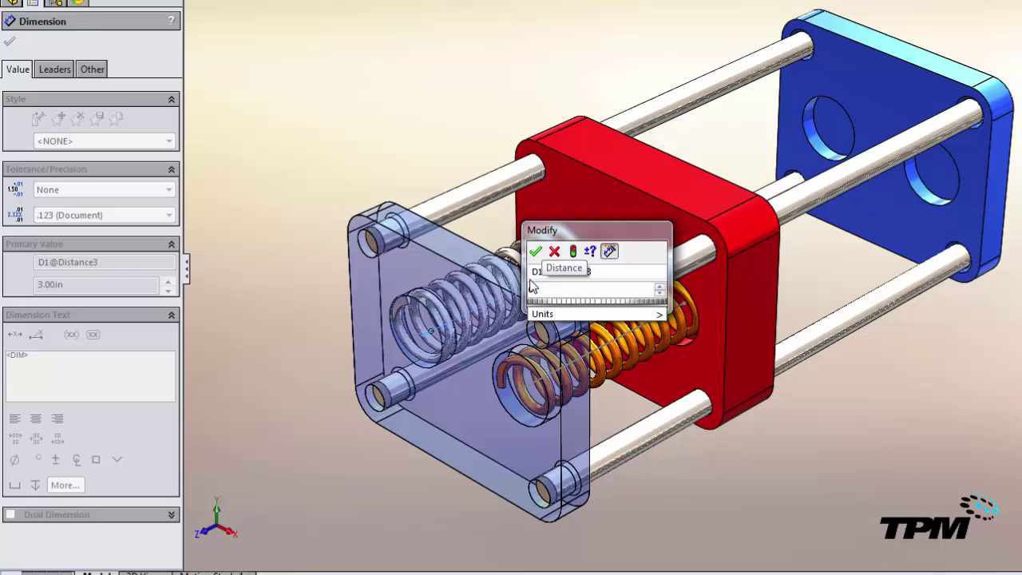
left_click(573, 253)
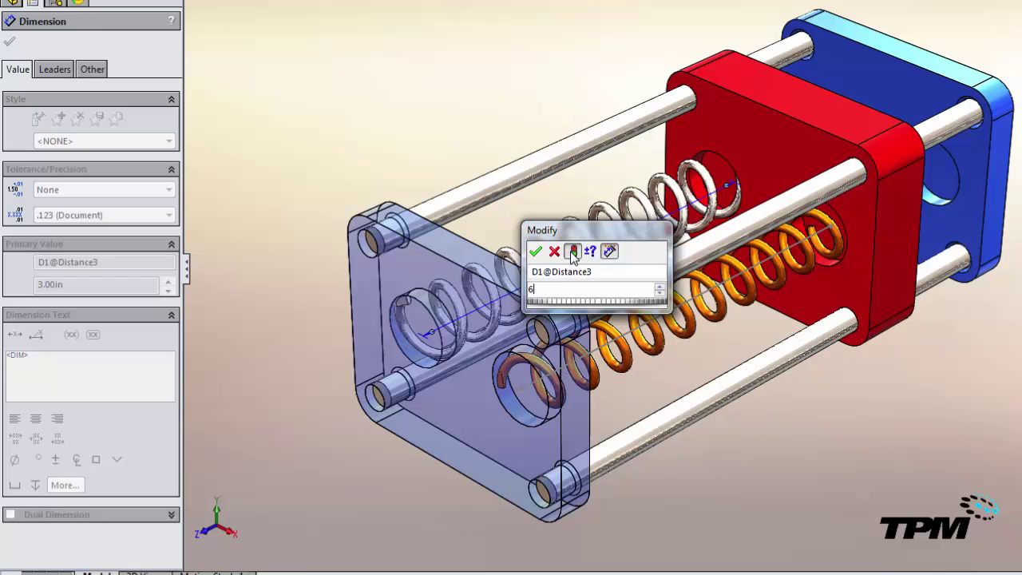
left_click(537, 252)
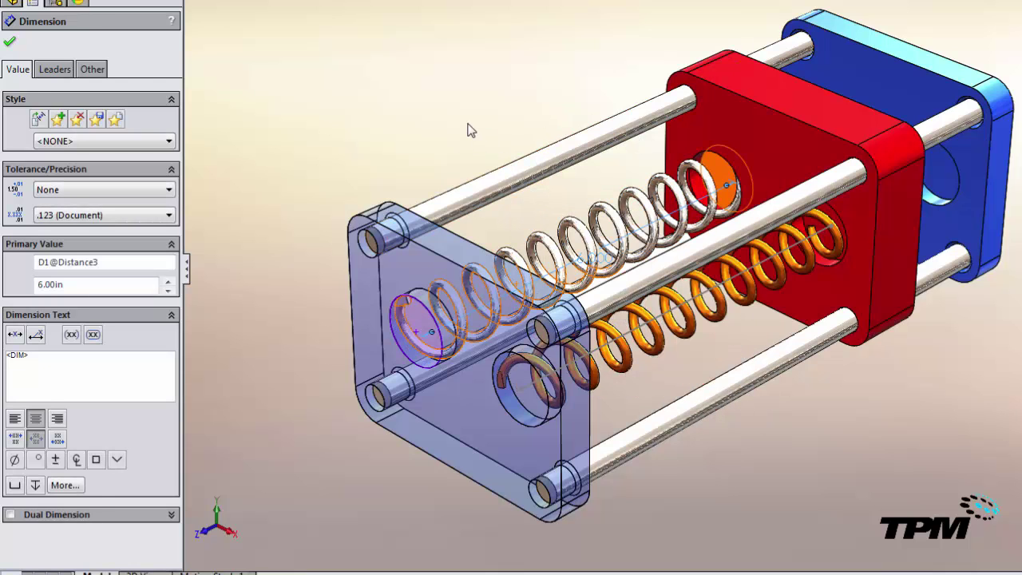
left_click(468, 128)
Step: Delete the helix length equation in Manage Equations and confirm with OK
right_click(63, 95)
left_click(99, 105)
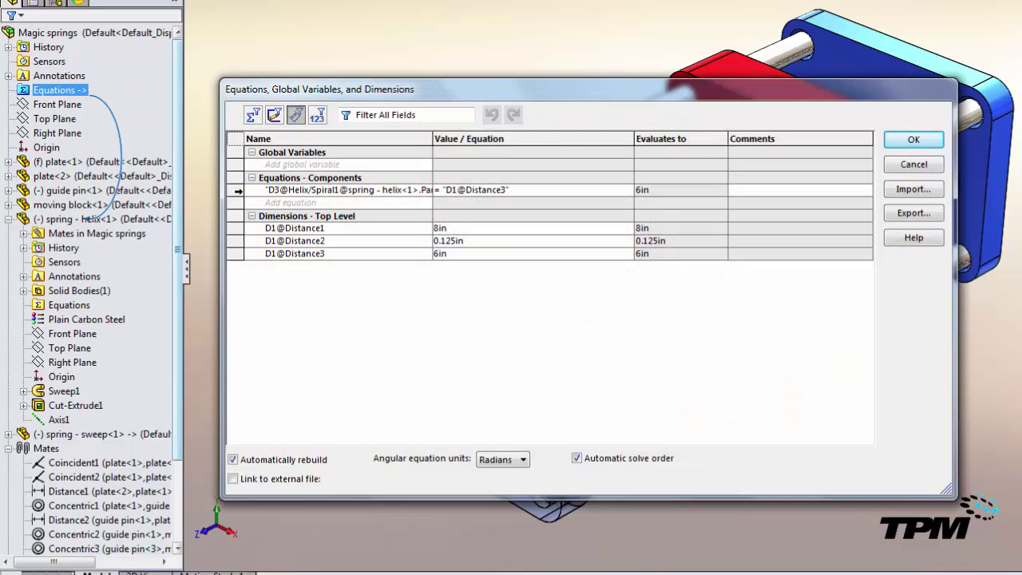
left_click(236, 190)
right_click(236, 192)
left_click(267, 204)
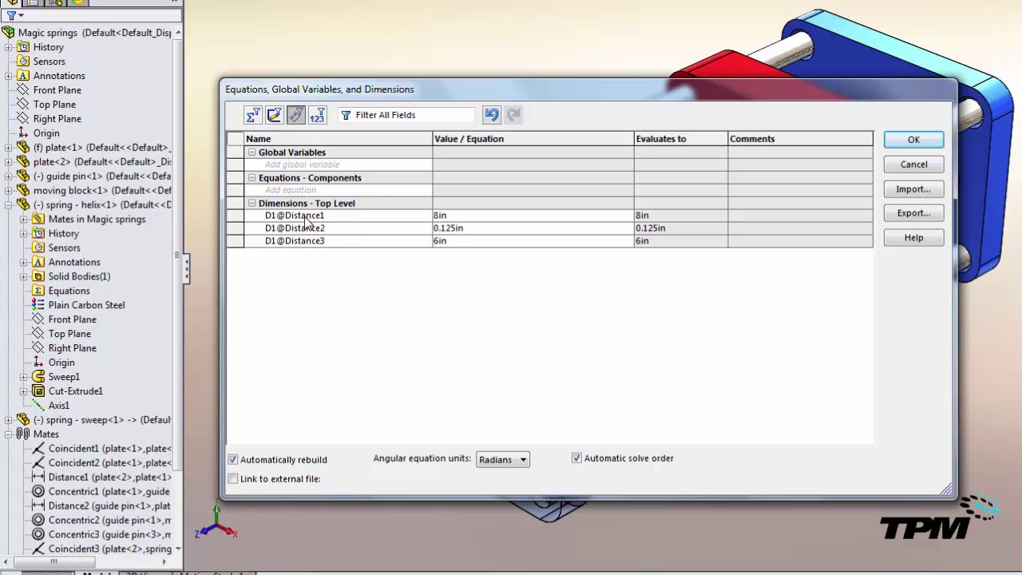
left_click(911, 142)
Step: Suppress the Distance3 mate and unsuppress Coincident5
scroll(179, 502, "down", 2)
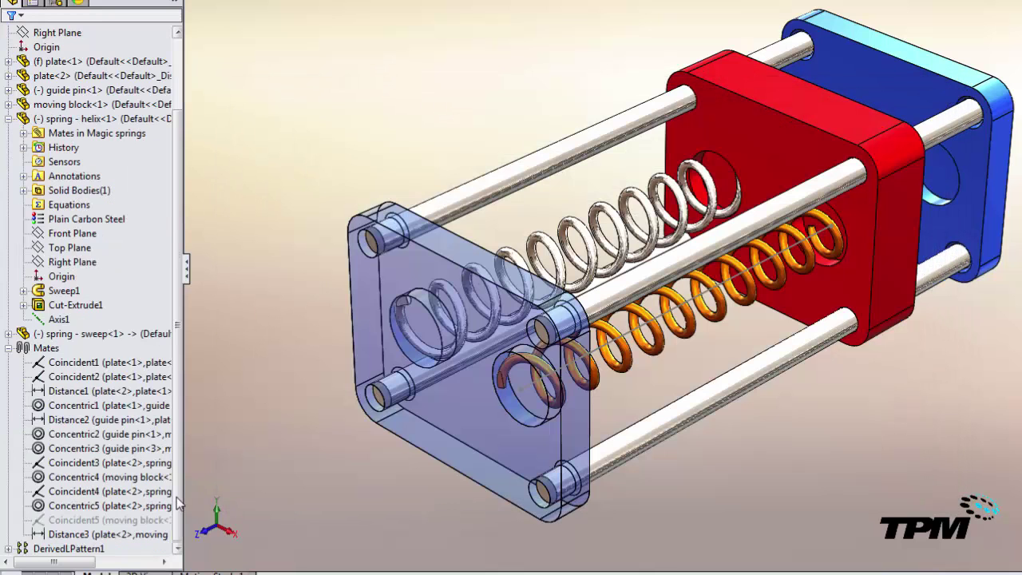
left_click(91, 535)
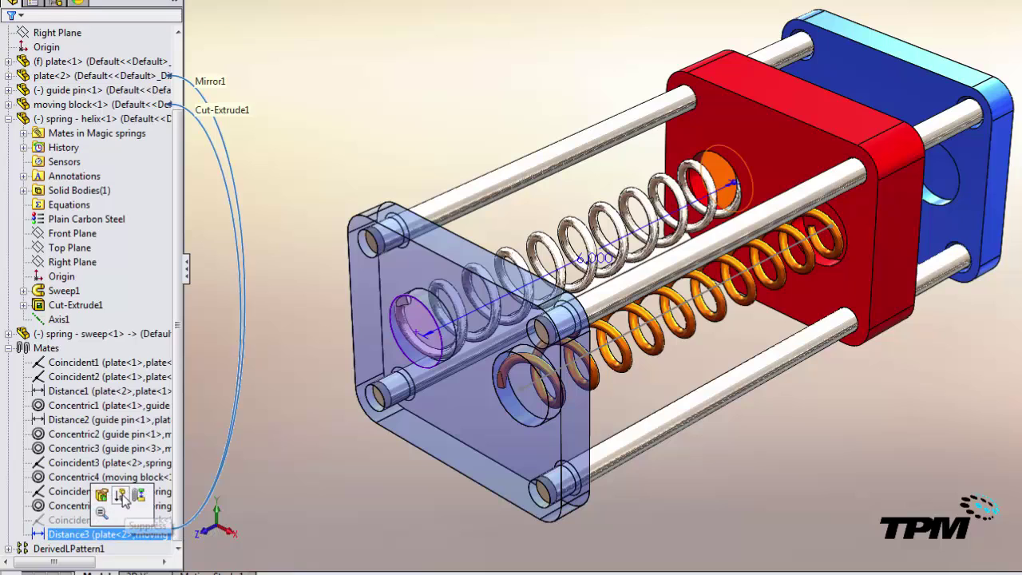
left_click(123, 497)
left_click(80, 520)
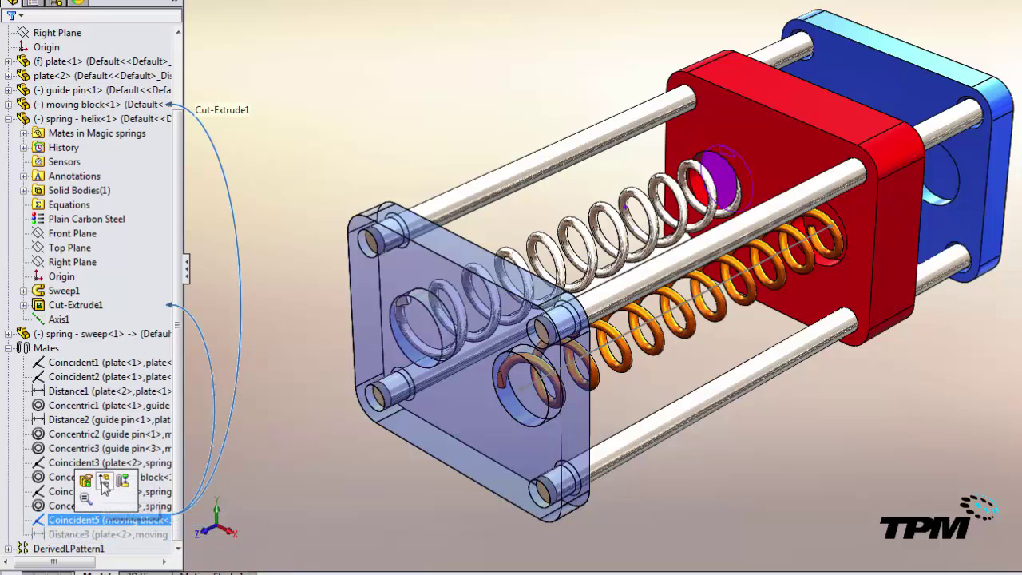
left_click(104, 482)
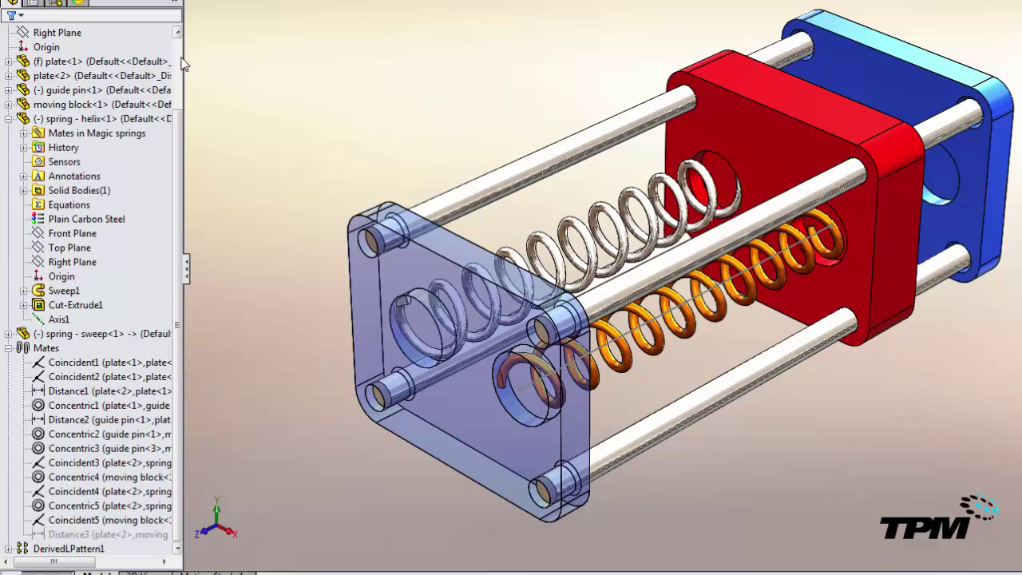
Step: Set the helix's 6.000 length dimension equal to the global variable 'length' and accept
double_click(583, 228)
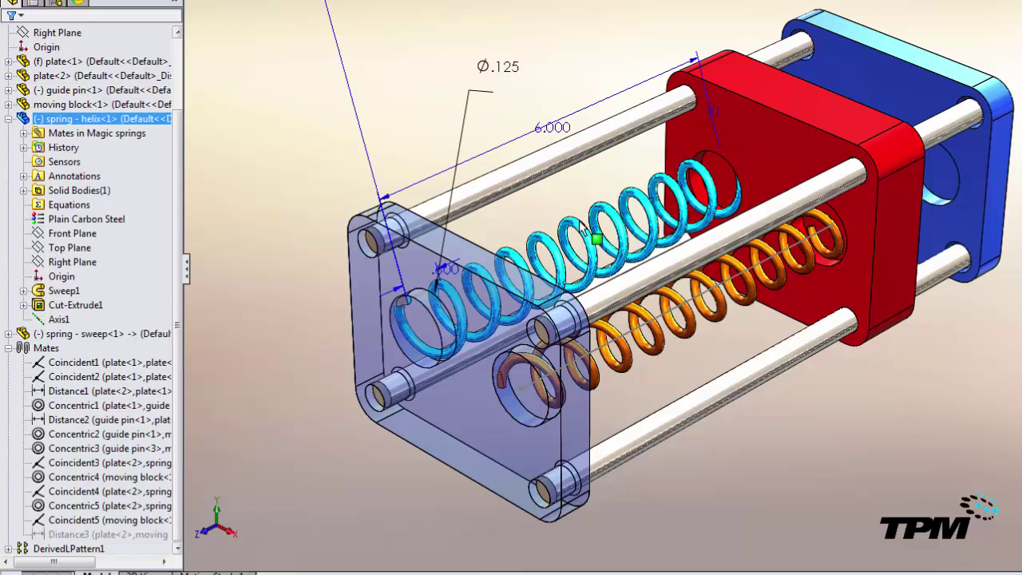
double_click(554, 127)
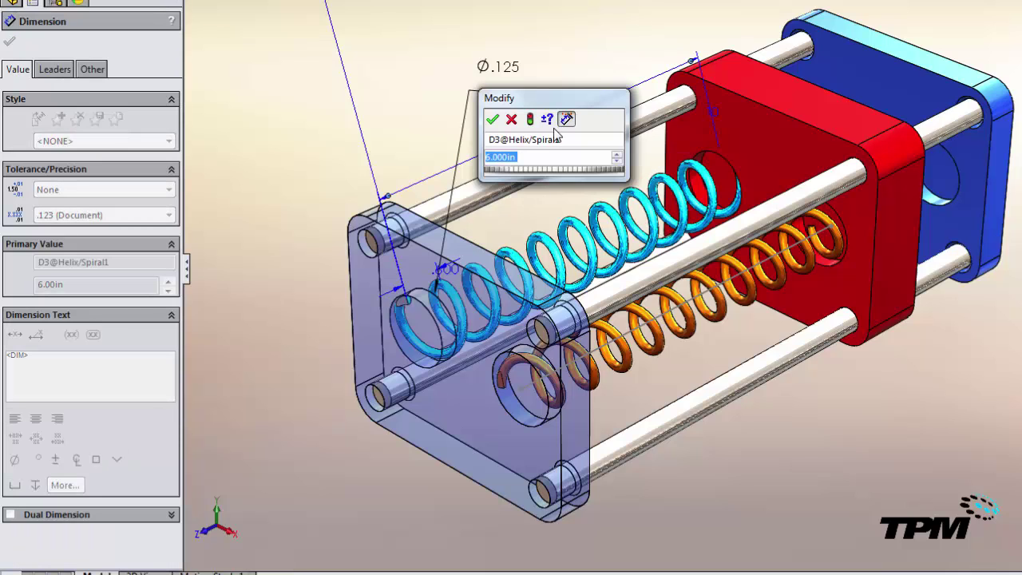
type("=length")
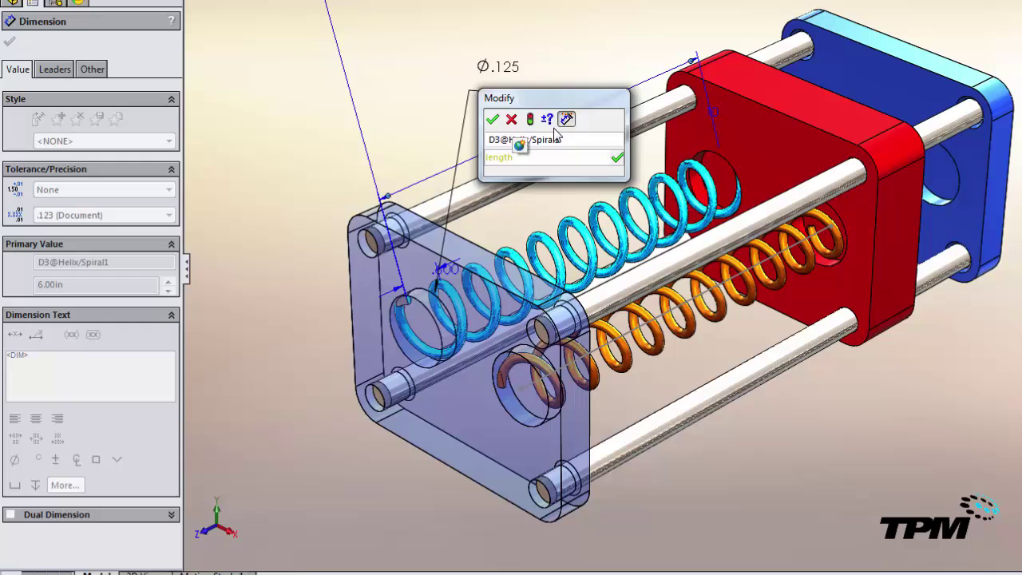
key("Return")
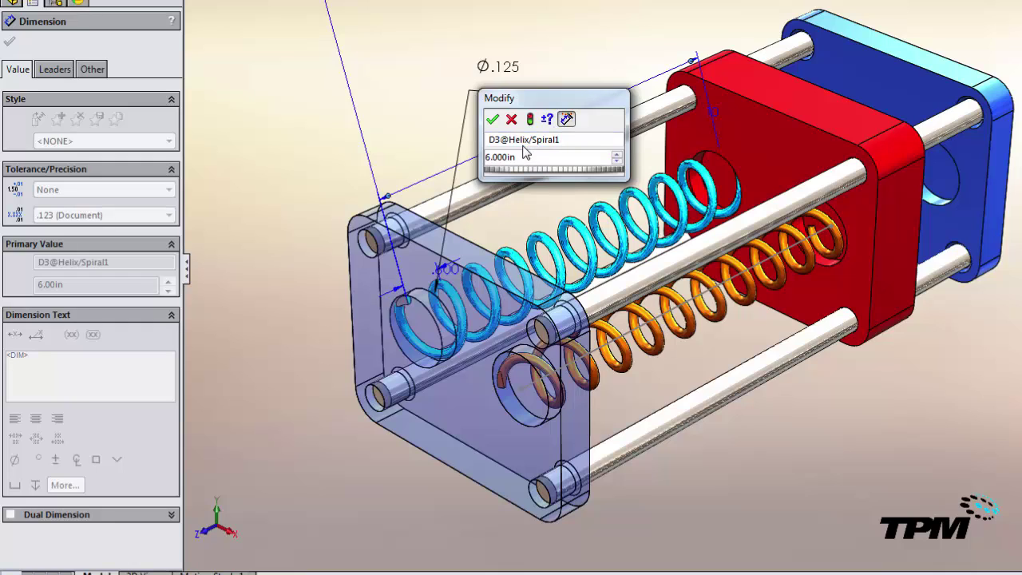
key("ctrl+z")
type("=")
mouse_move(526, 177)
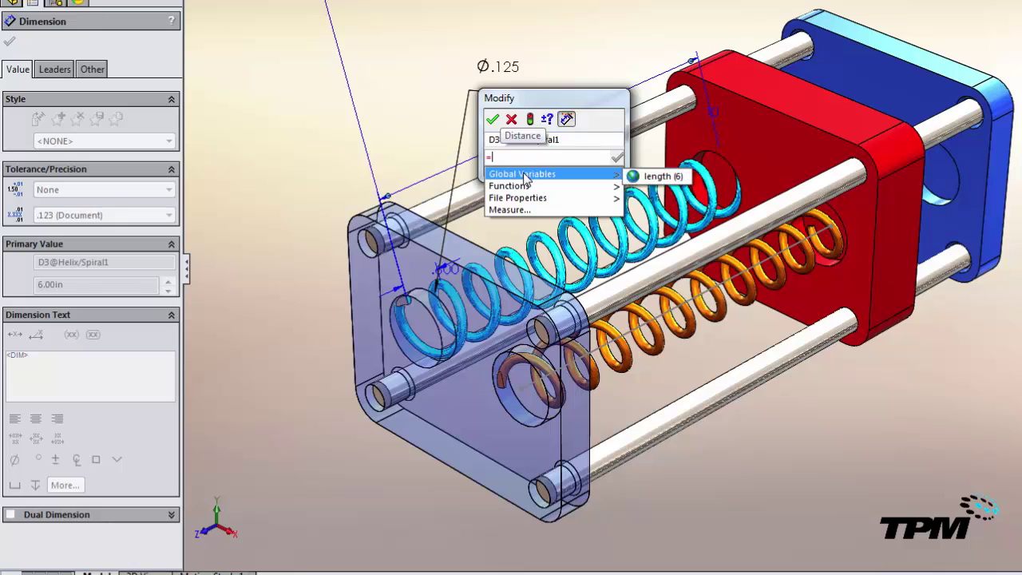
left_click(659, 176)
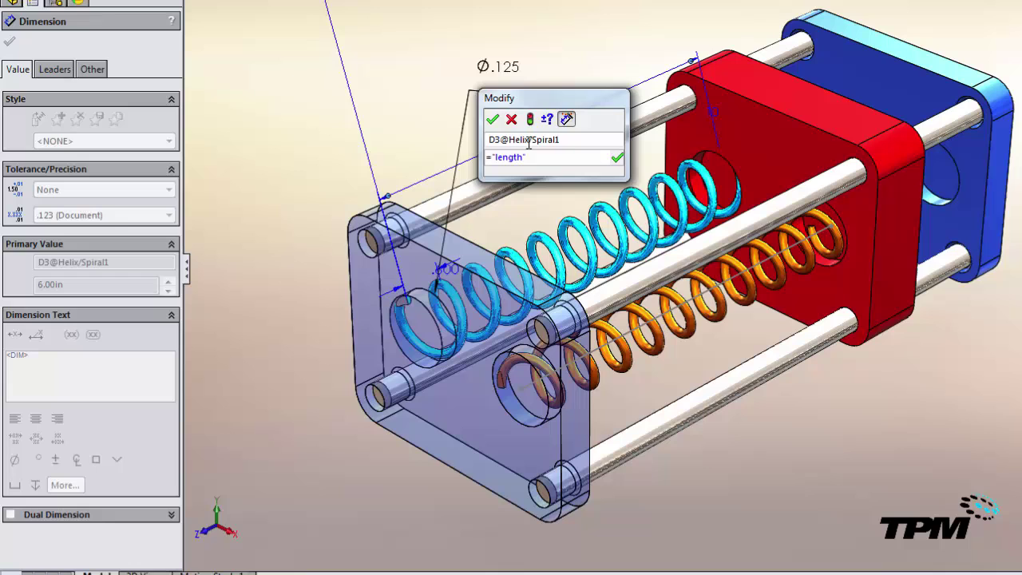
left_click(494, 120)
left_click(424, 37)
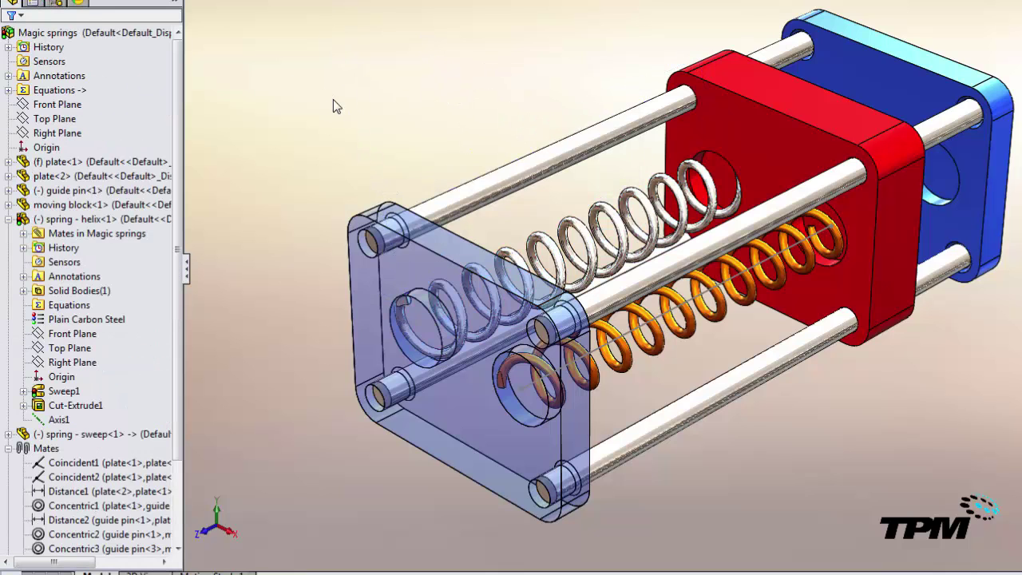
Step: In Manage Equations, change the global variable length from 6 to 4
right_click(67, 94)
left_click(83, 103)
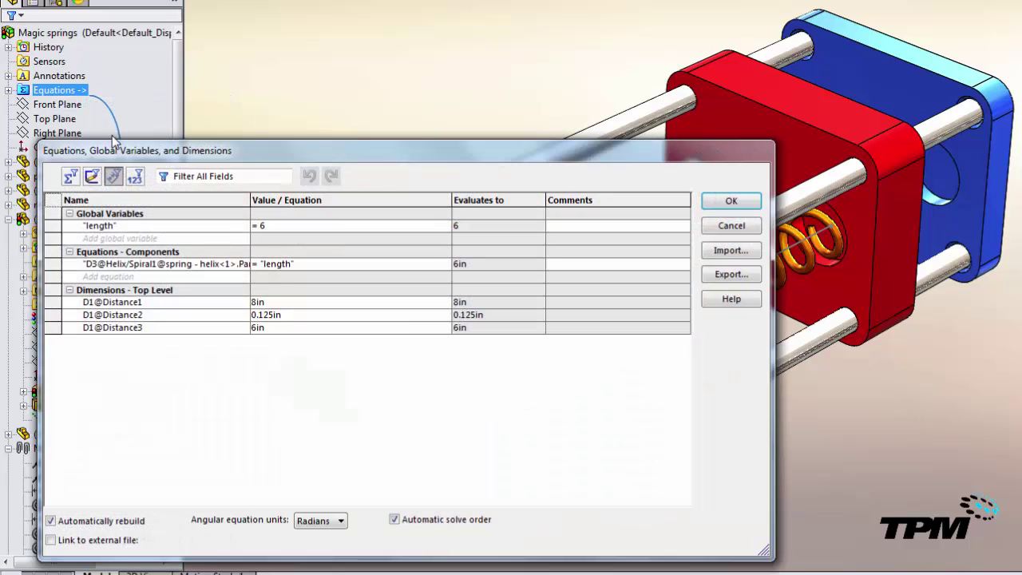
left_click(298, 227)
key("BackSpace")
type("4")
key("Tab")
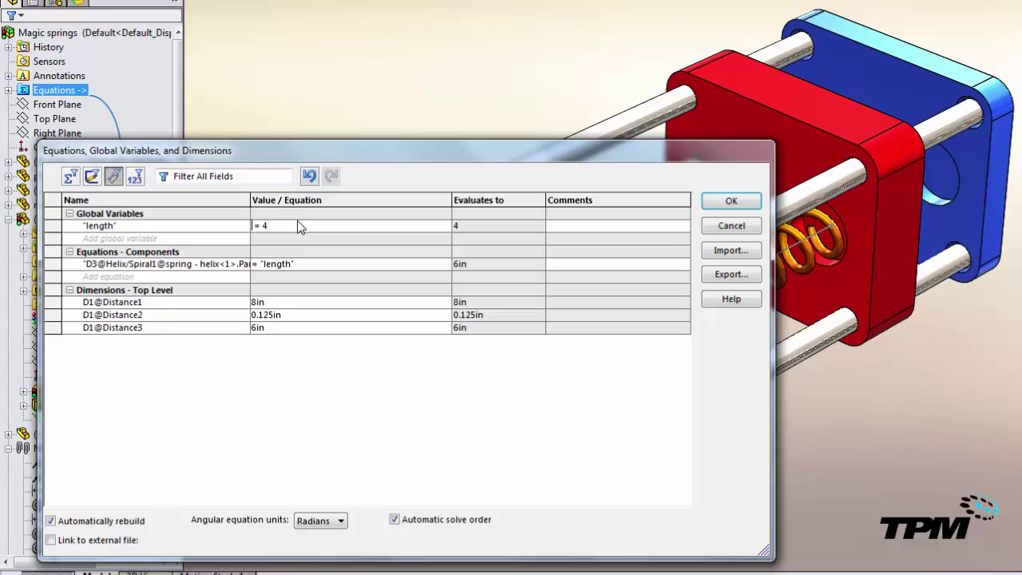
left_click_drag(401, 158, 375, 337)
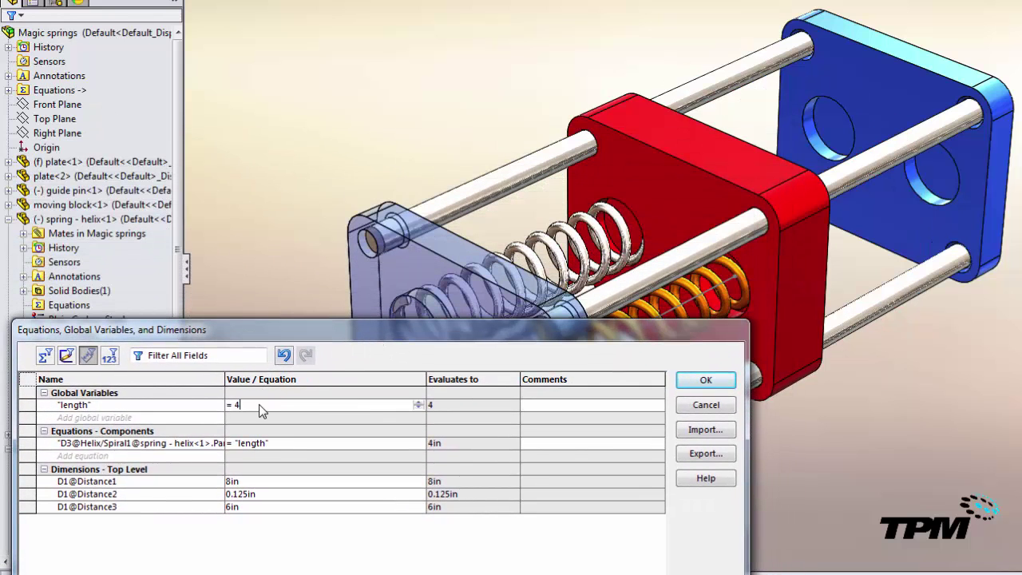
Step: Try length 7, then settle on 3 and apply the equations
key("BackSpace")
type("7")
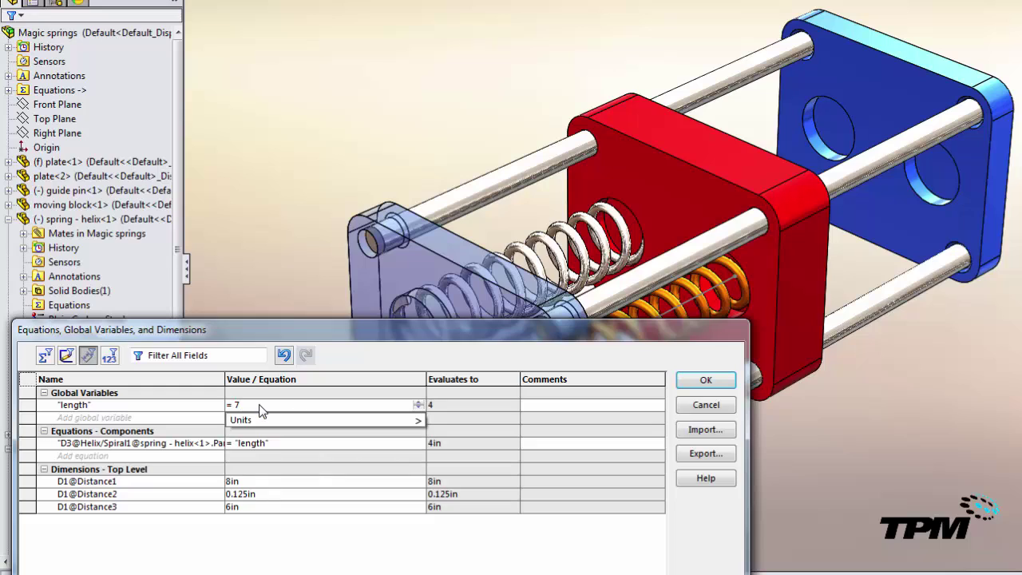
key("Return")
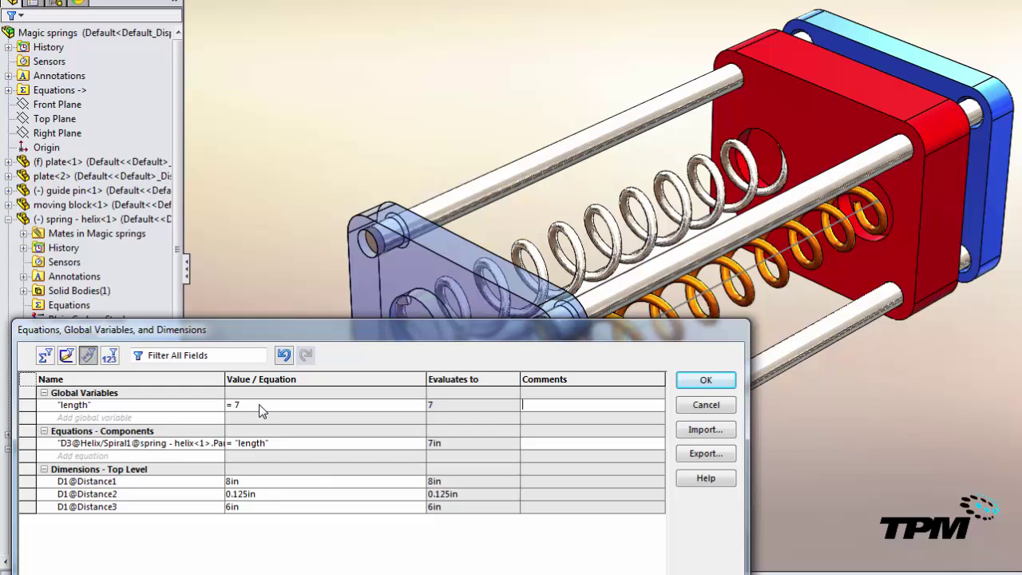
key("BackSpace")
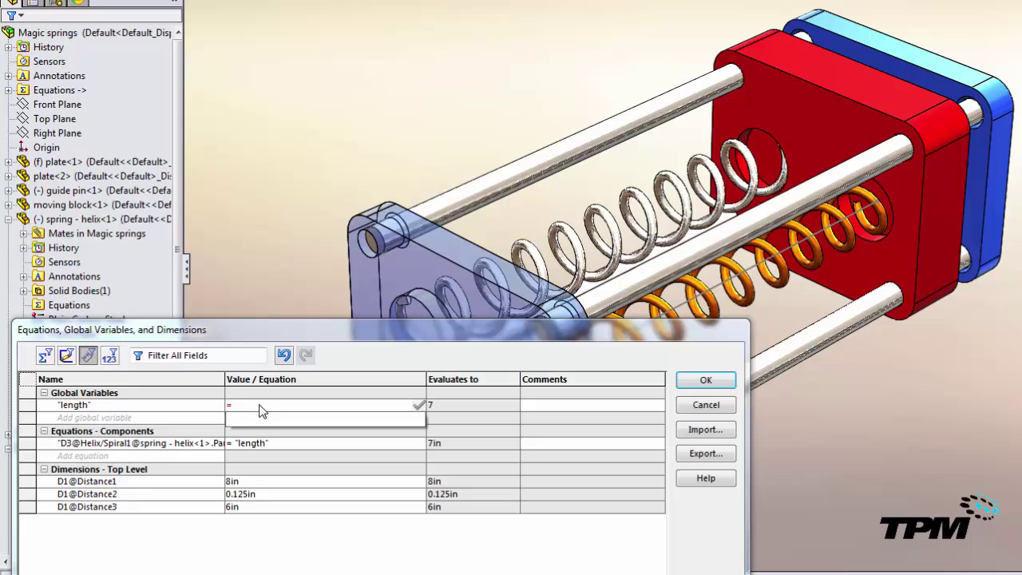
type("3")
key("Return")
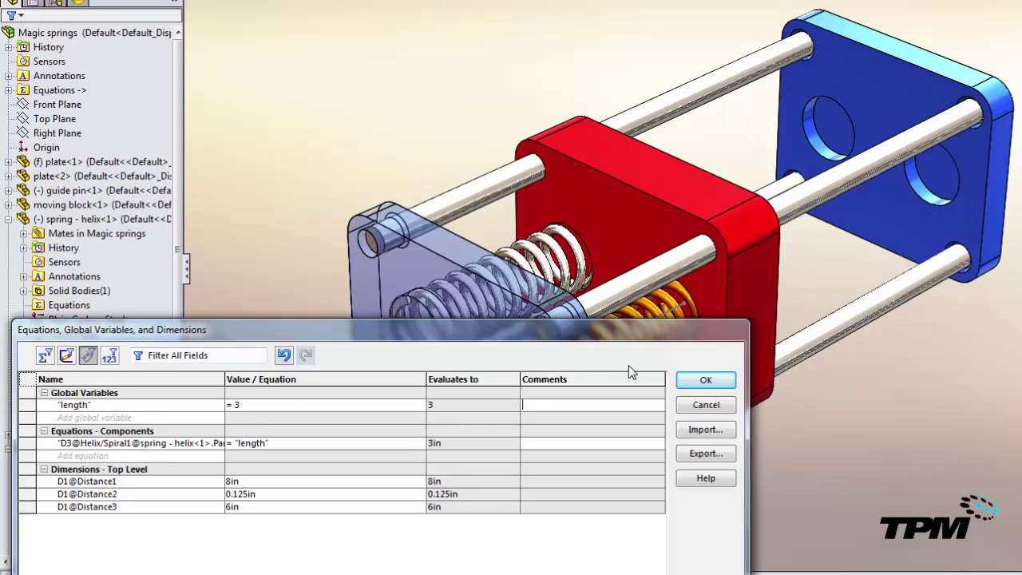
left_click(688, 381)
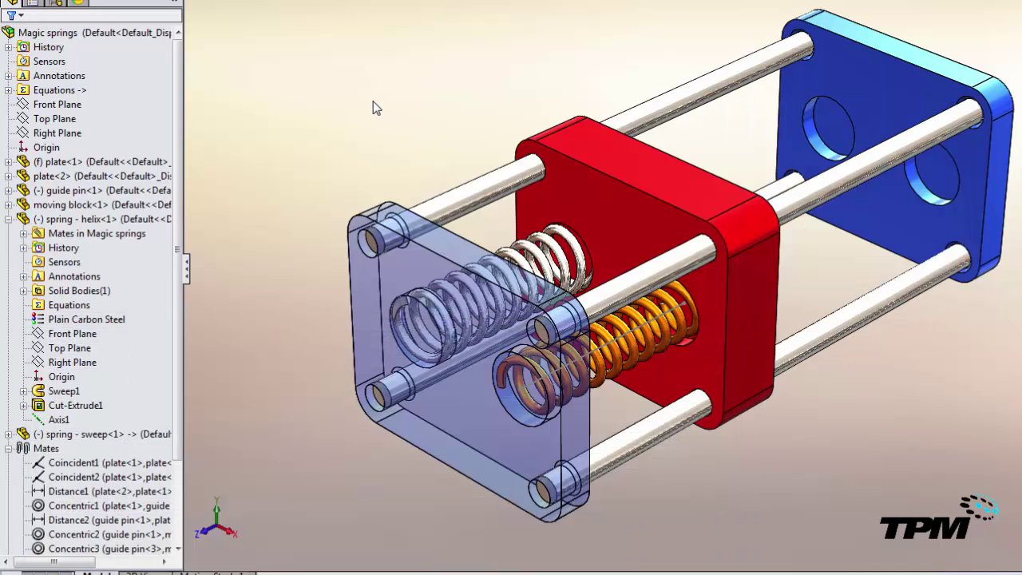